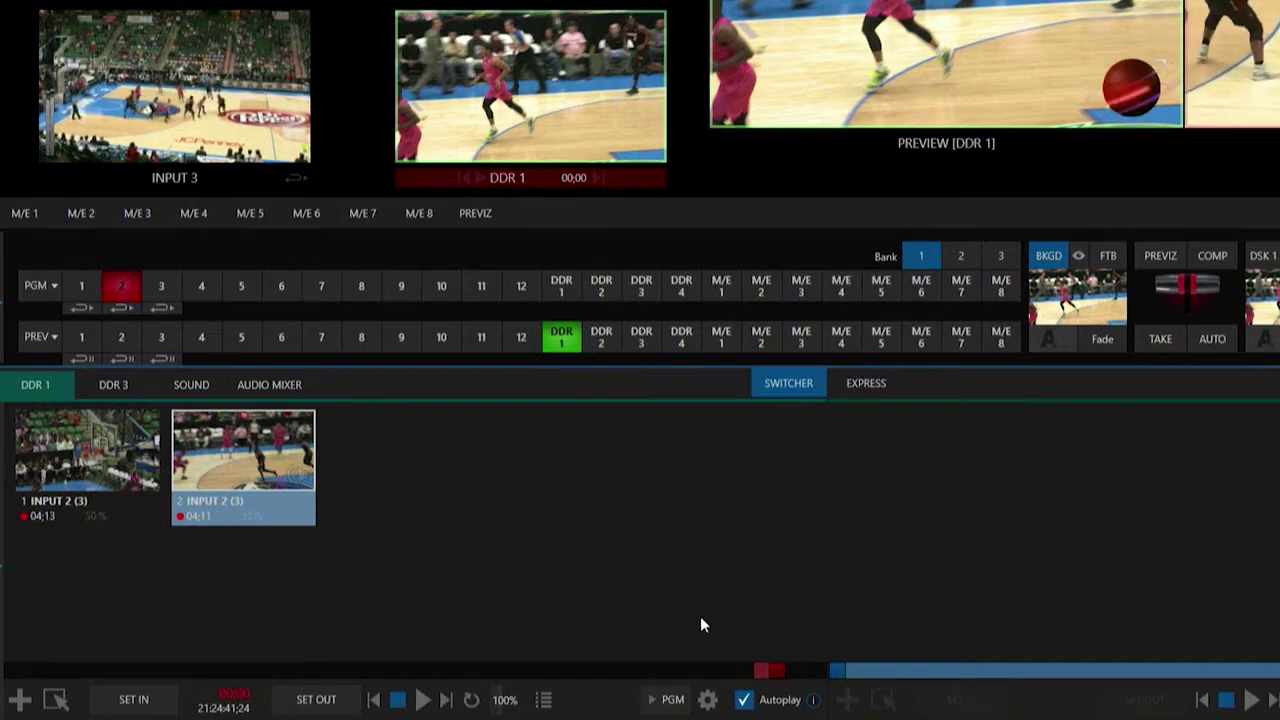
Set the second INPUT 2 replay clip in DDR 1 to 100% speed and bring DDR 1 to program with an auto transition.
{"action": "right_click", "coordinate": [233, 458]}
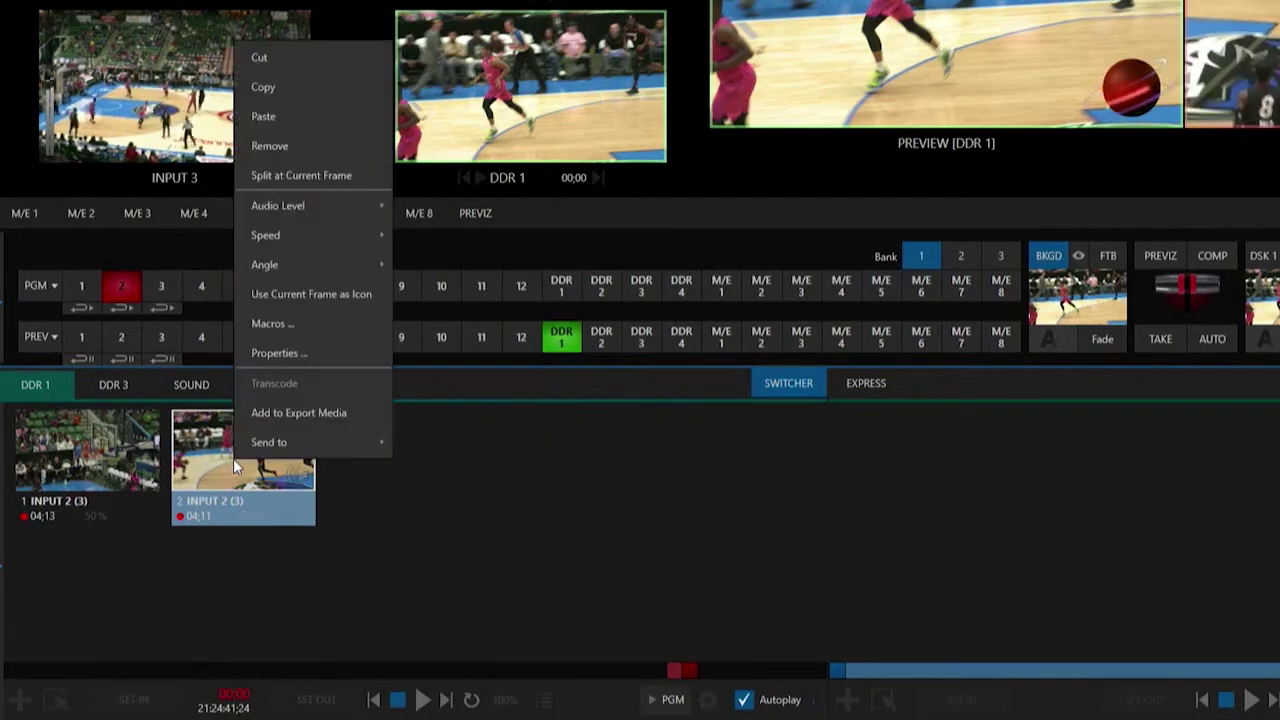
{"action": "mouse_move", "coordinate": [272, 233]}
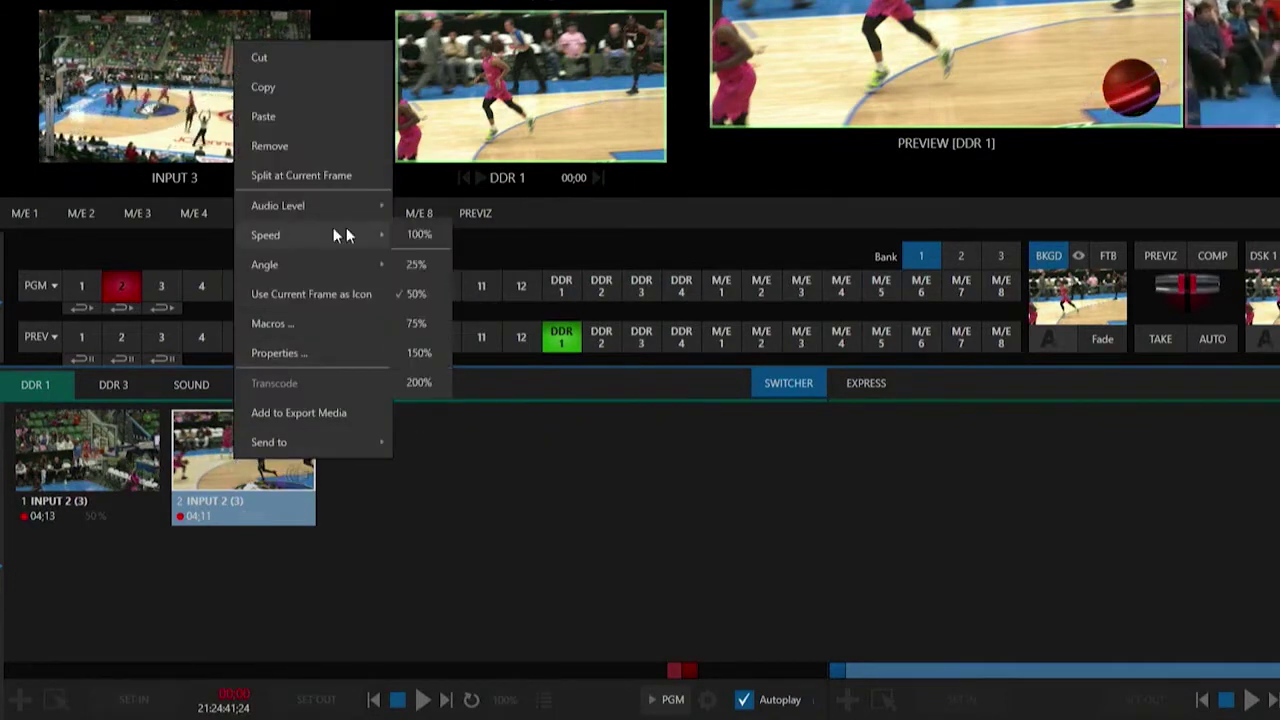
{"action": "left_click", "coordinate": [420, 234]}
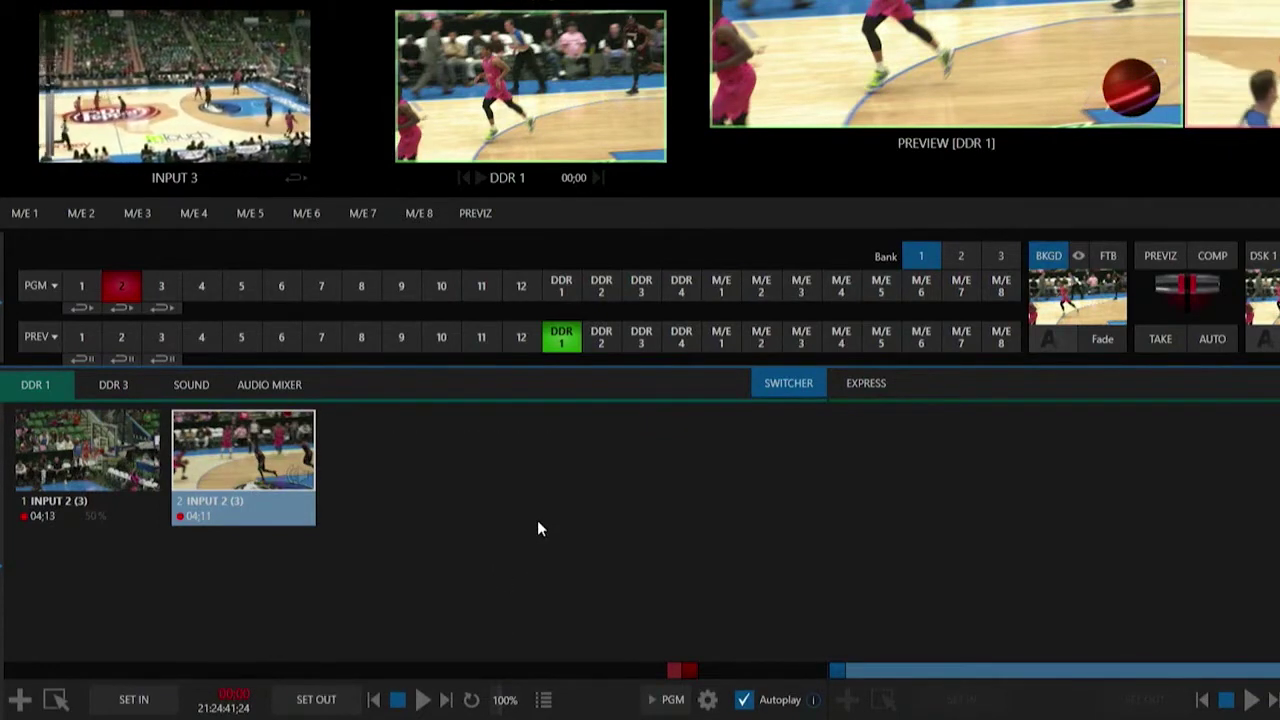
{"action": "left_click", "coordinate": [1212, 339]}
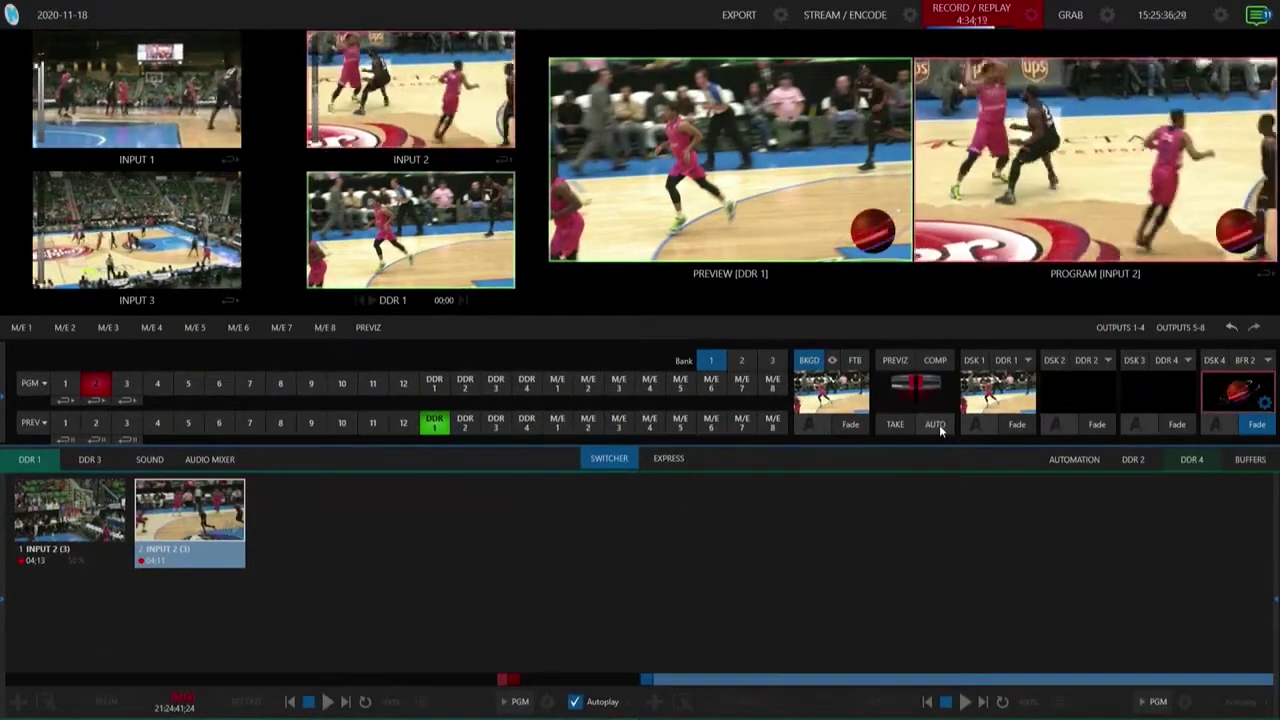
{"action": "left_click", "coordinate": [939, 424]}
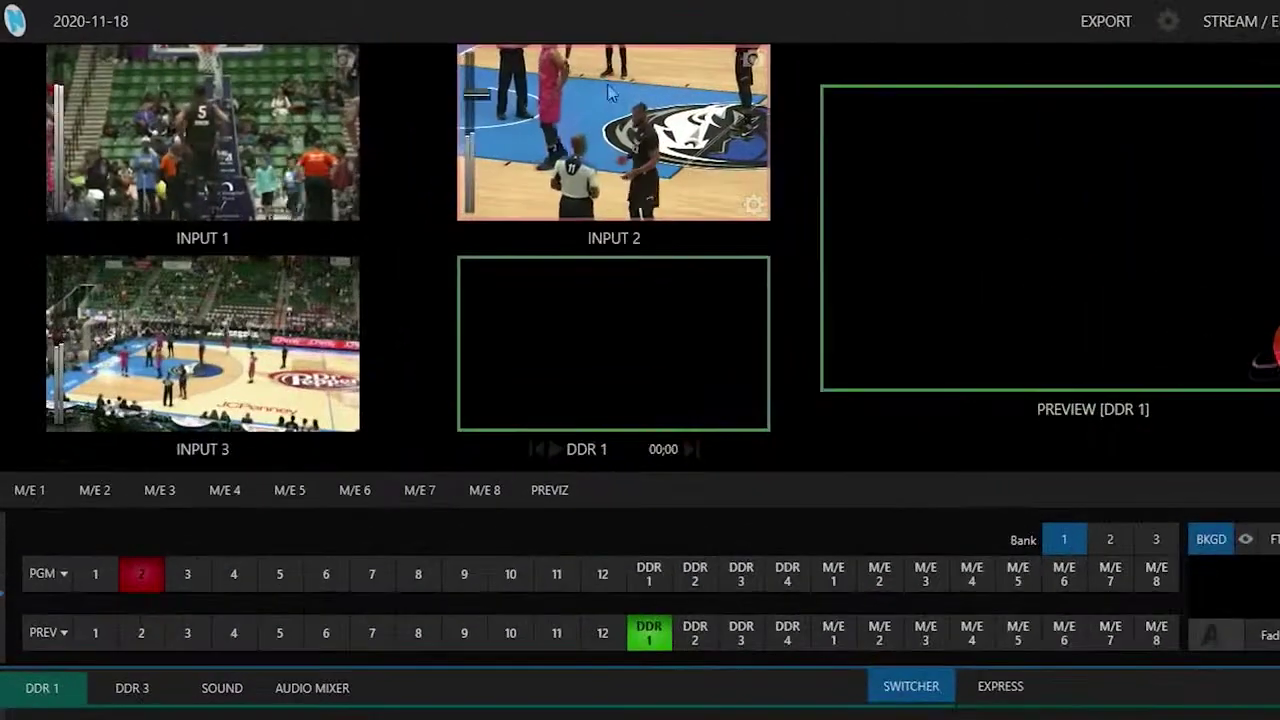
{"action": "left_click", "coordinate": [615, 94]}
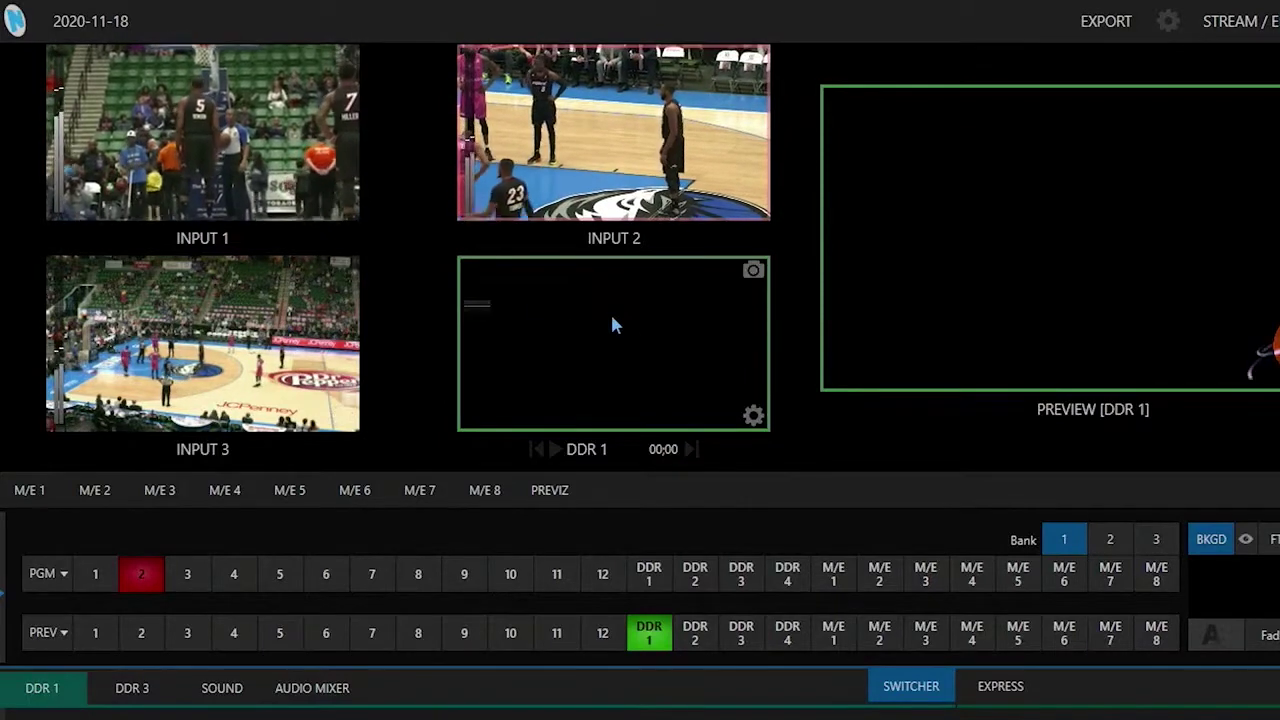
{"action": "left_click", "coordinate": [645, 362]}
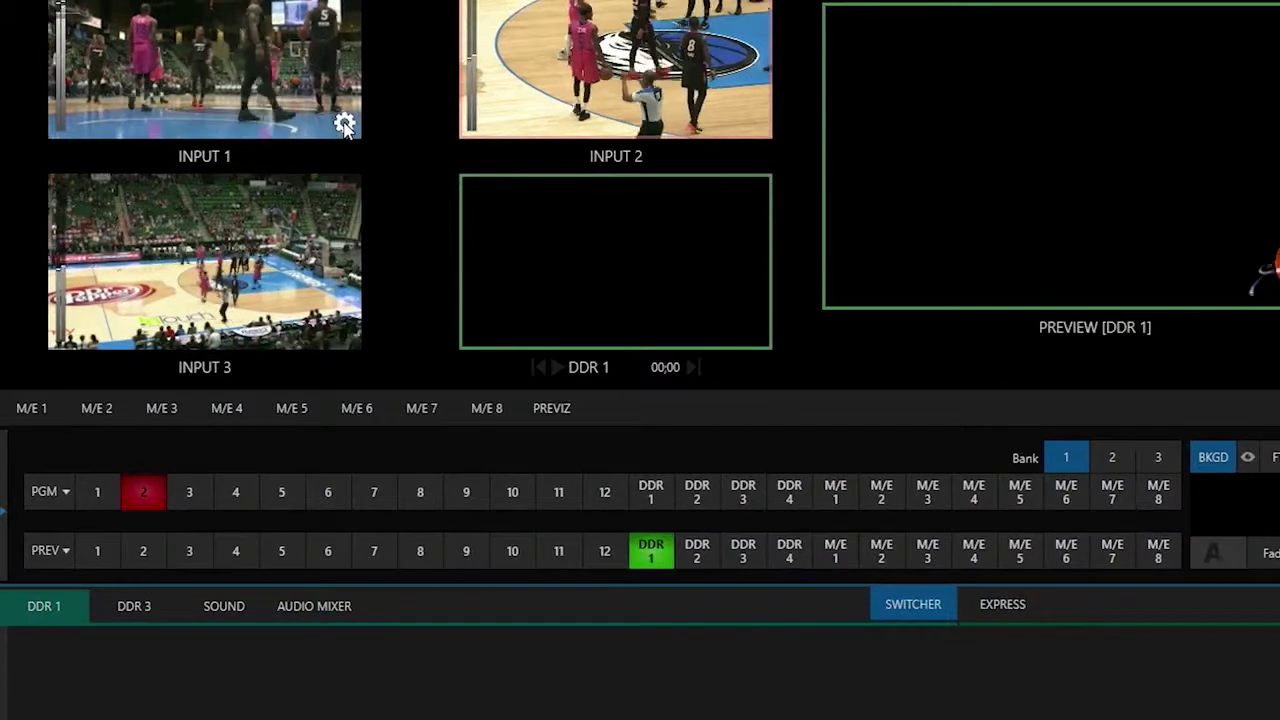
Enable Record and Instant Replay in the capture settings of INPUT 1.
{"action": "left_click", "coordinate": [344, 124]}
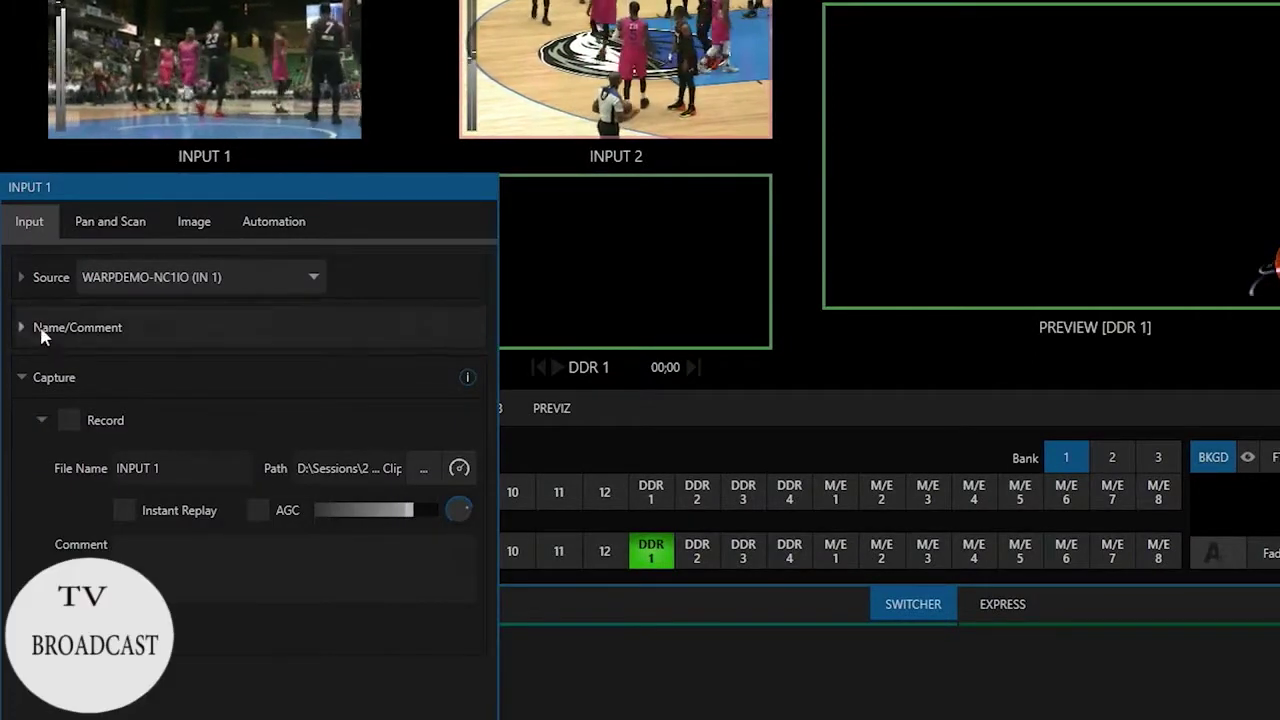
{"action": "left_click", "coordinate": [68, 420]}
{"action": "left_click", "coordinate": [68, 420]}
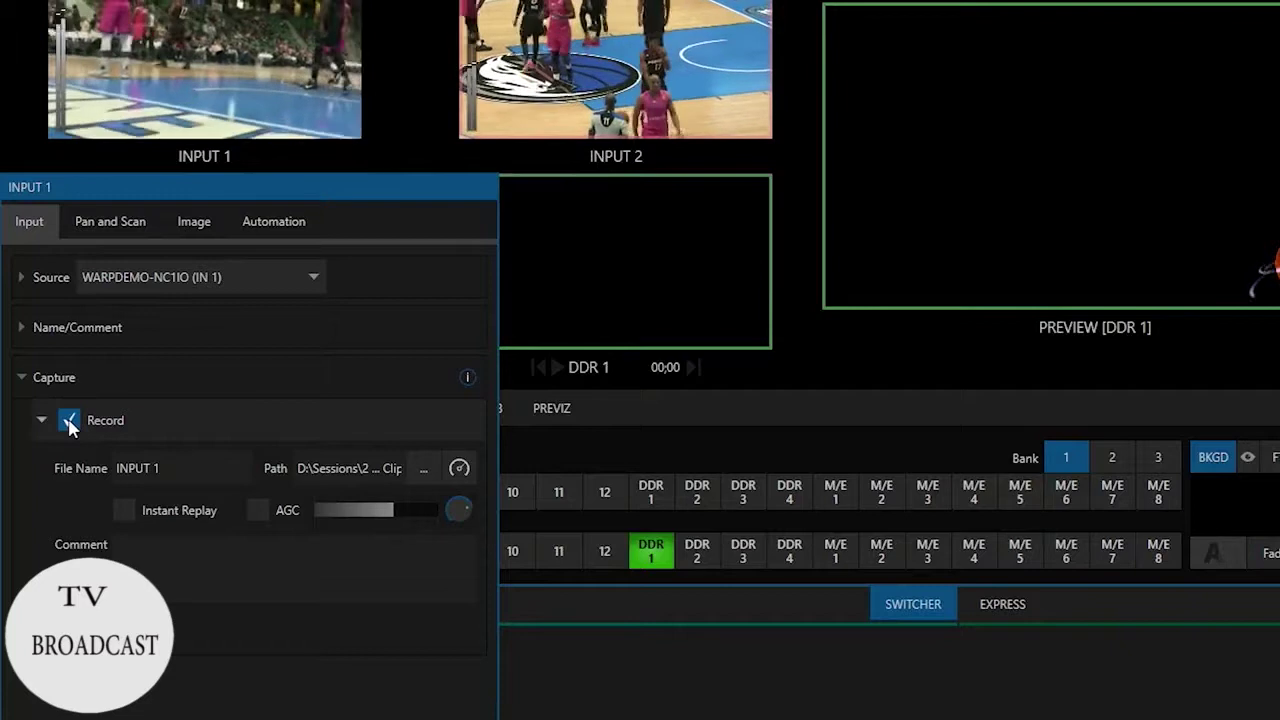
{"action": "left_click", "coordinate": [125, 510]}
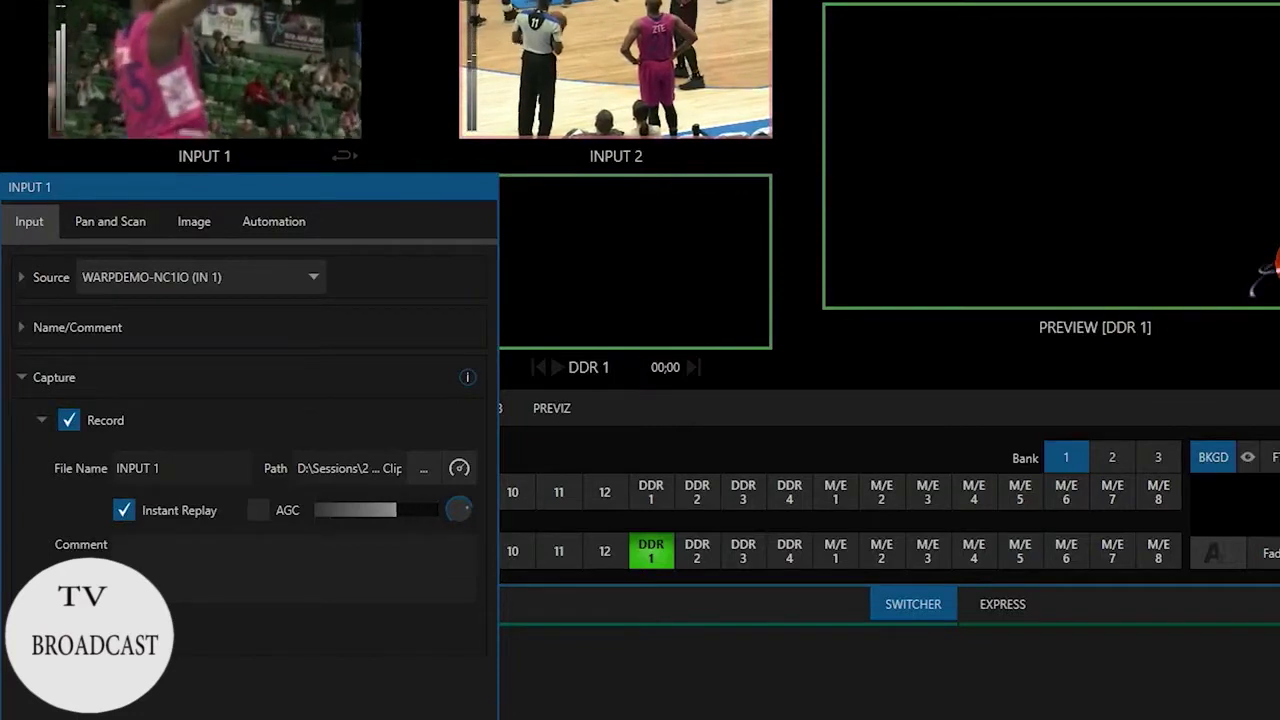
{"action": "key", "text": "Escape"}
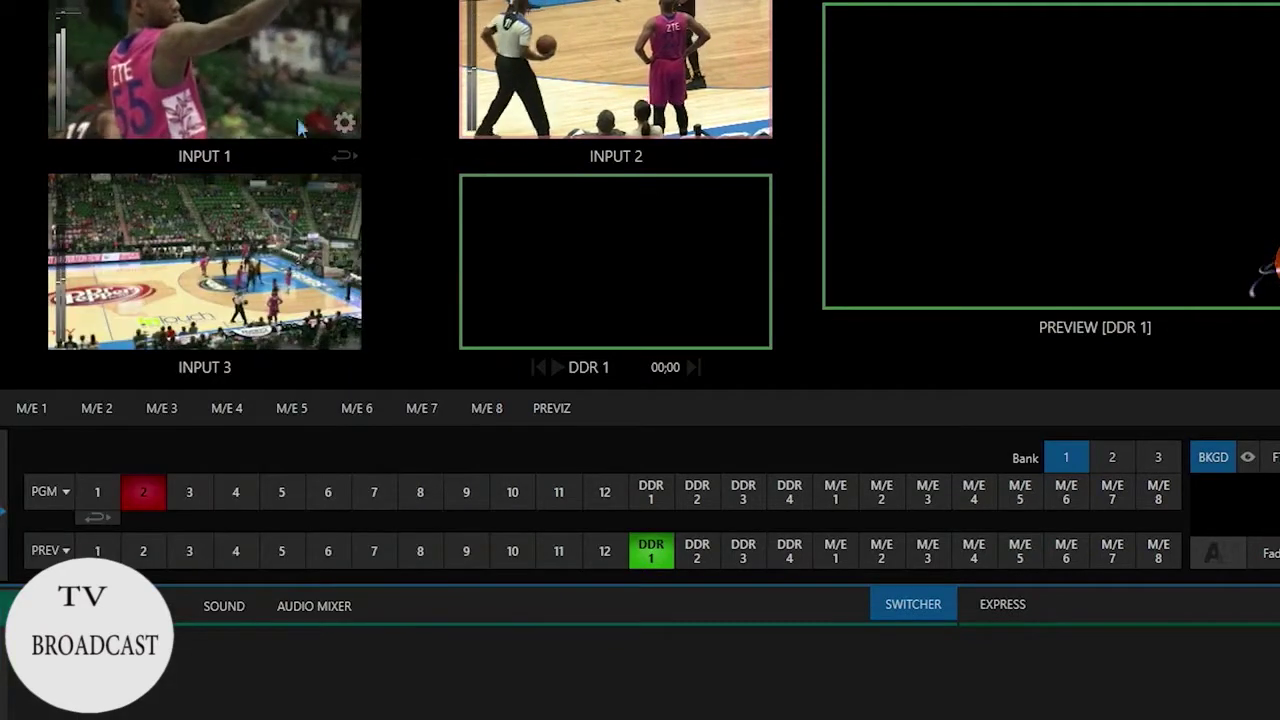
Select INPUT 1 as the preview source.
{"action": "left_click", "coordinate": [345, 158]}
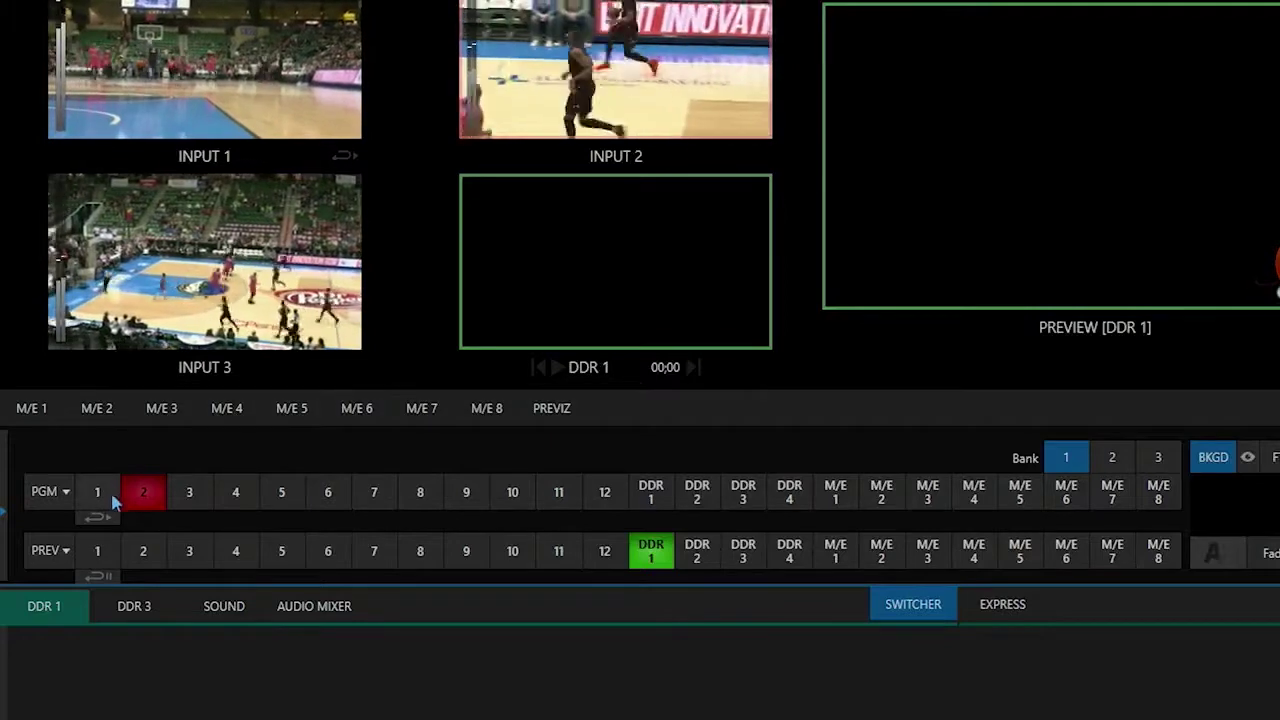
{"action": "left_click", "coordinate": [112, 552]}
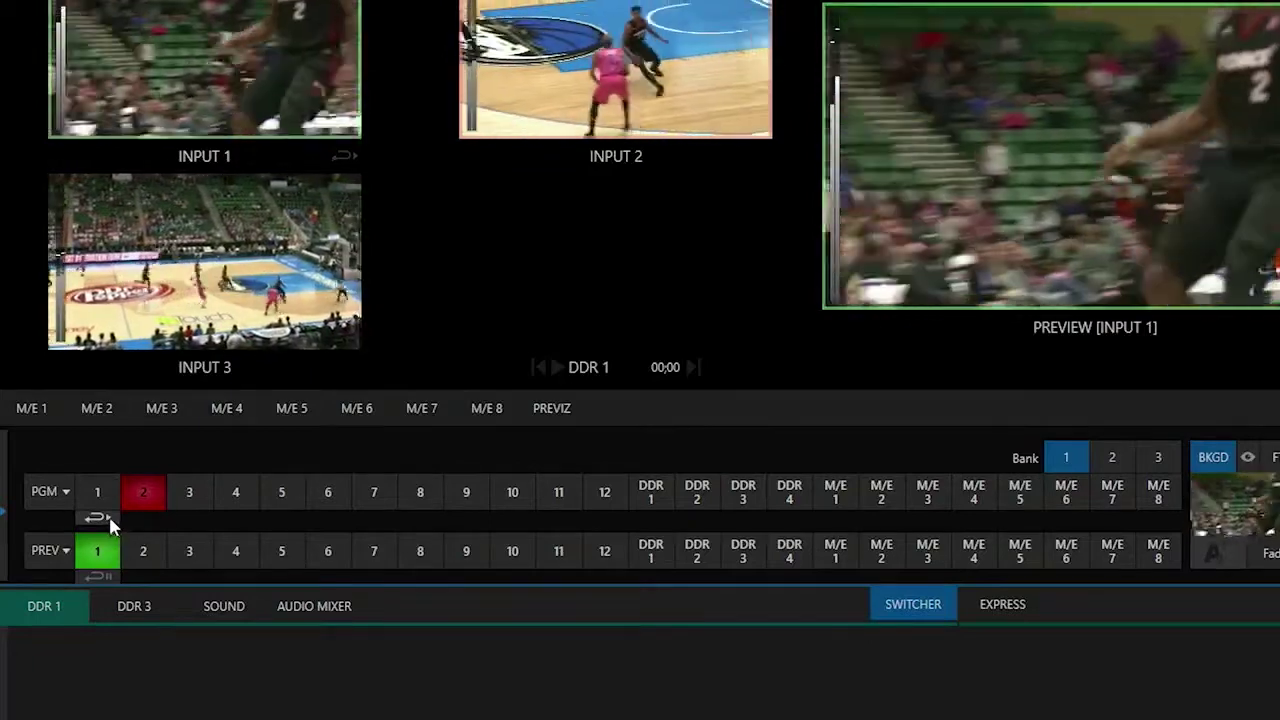
{"action": "left_click", "coordinate": [95, 520]}
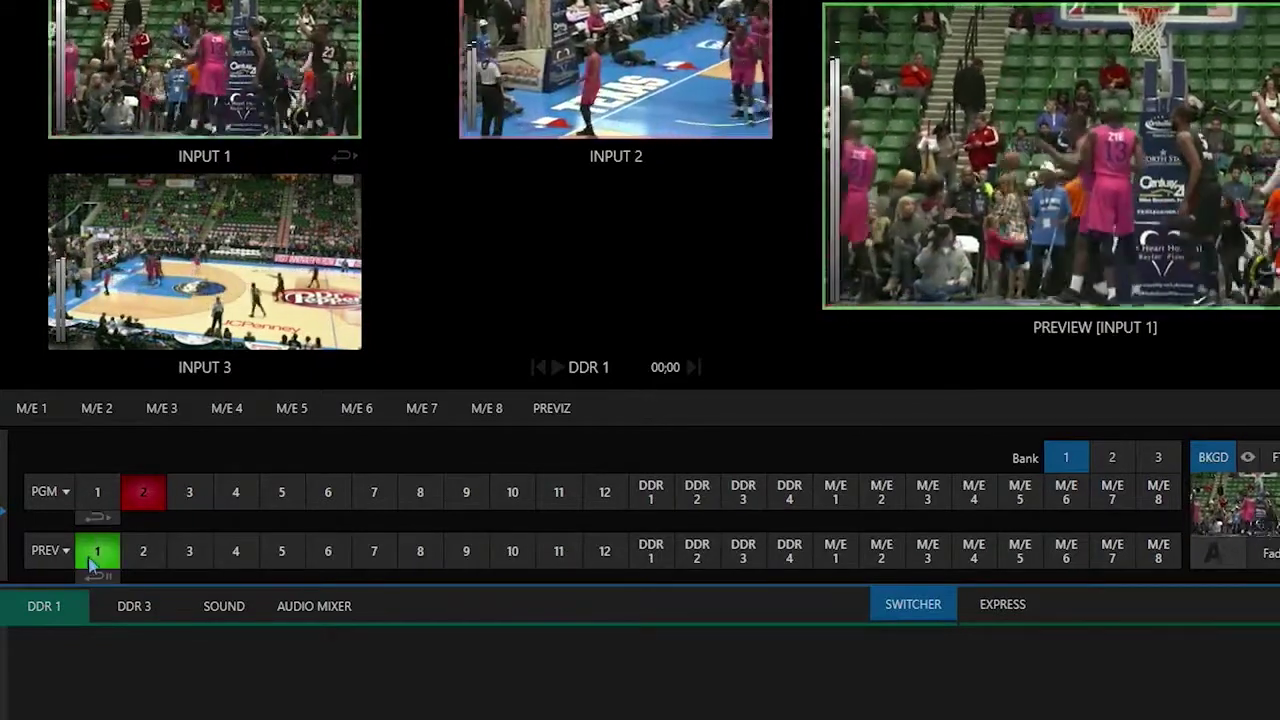
{"action": "left_click", "coordinate": [98, 578]}
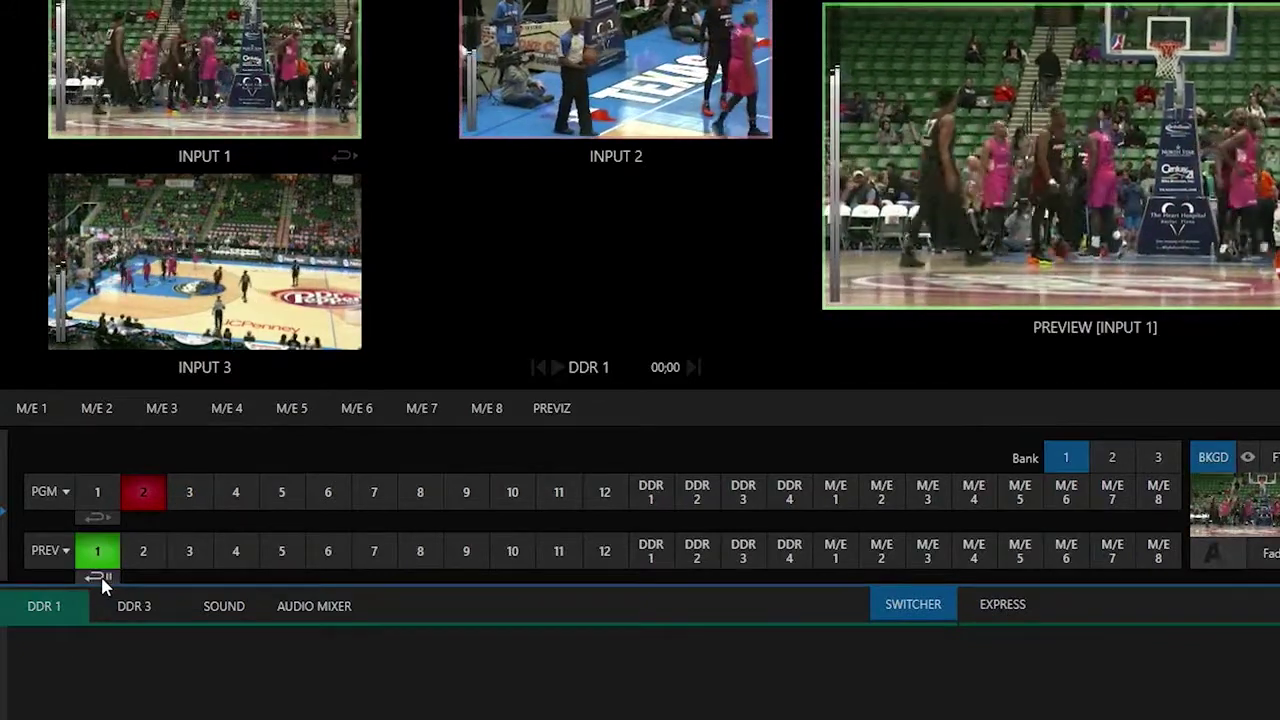
{"action": "left_click", "coordinate": [100, 580]}
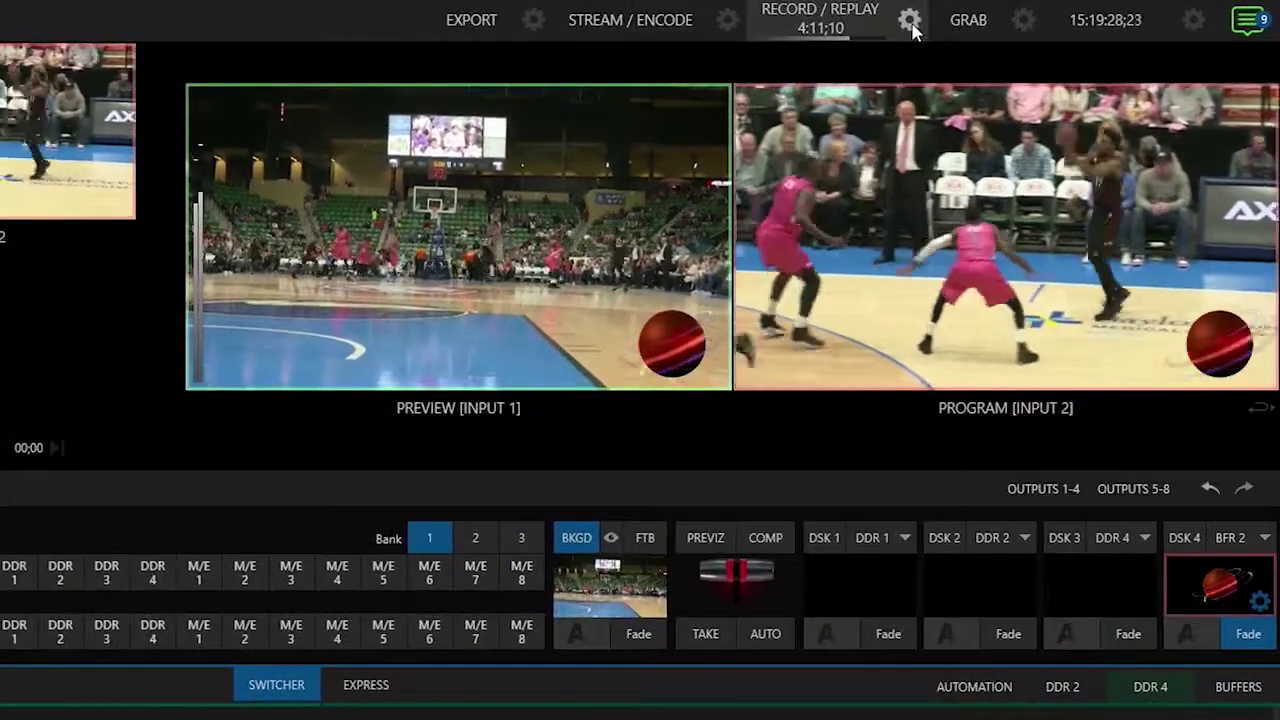
Examine the Record/Replay options for replay duration, replay speed and destination DDR.
{"action": "left_click", "coordinate": [992, 22]}
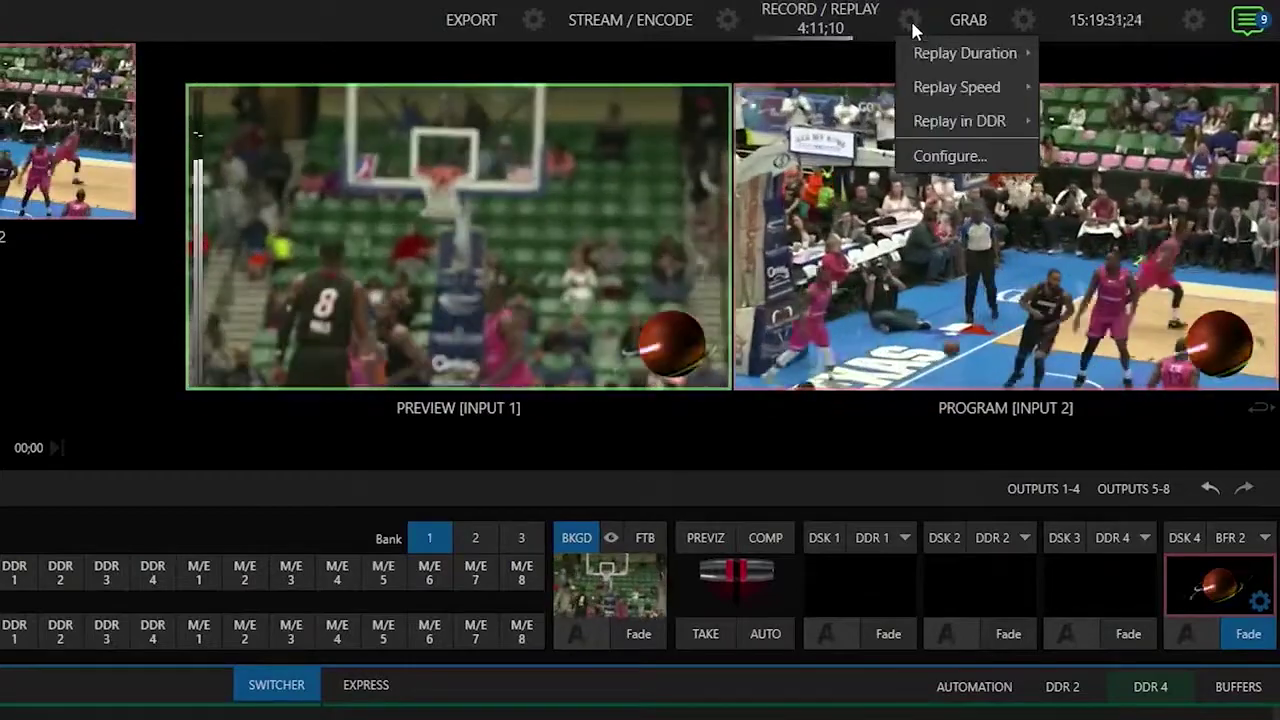
{"action": "mouse_move", "coordinate": [929, 52]}
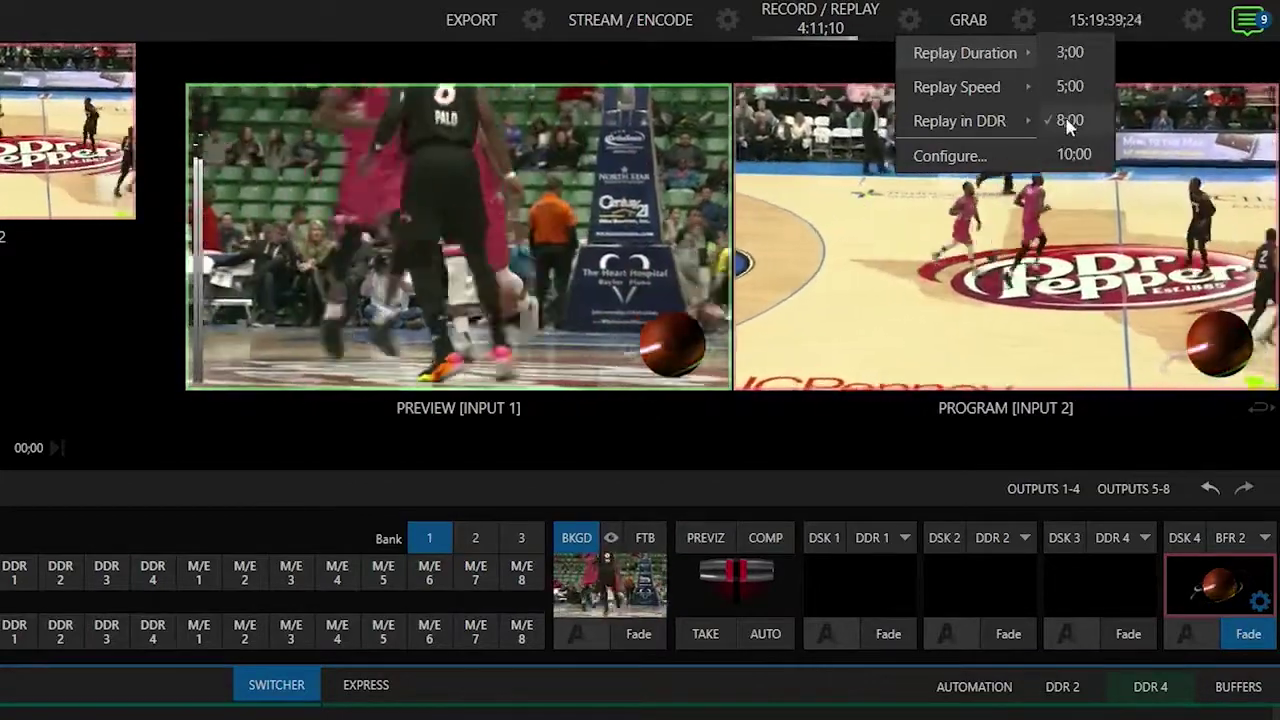
{"action": "mouse_move", "coordinate": [972, 90]}
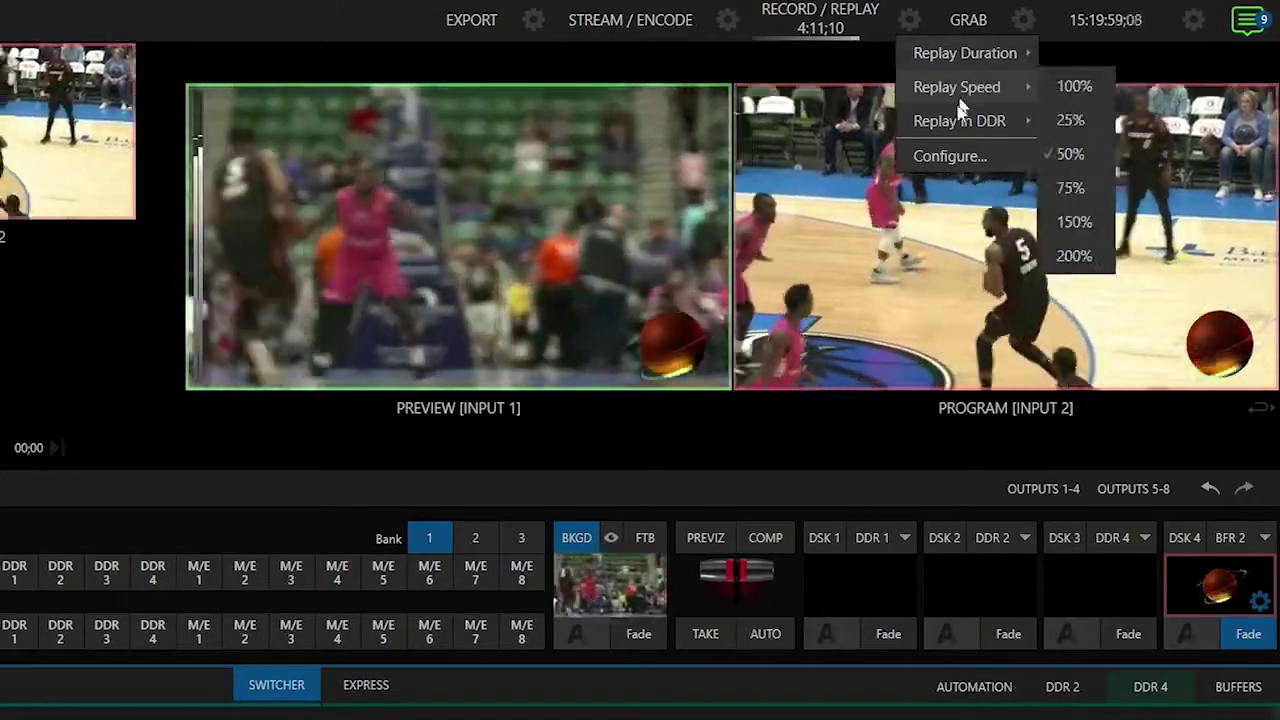
{"action": "mouse_move", "coordinate": [960, 122]}
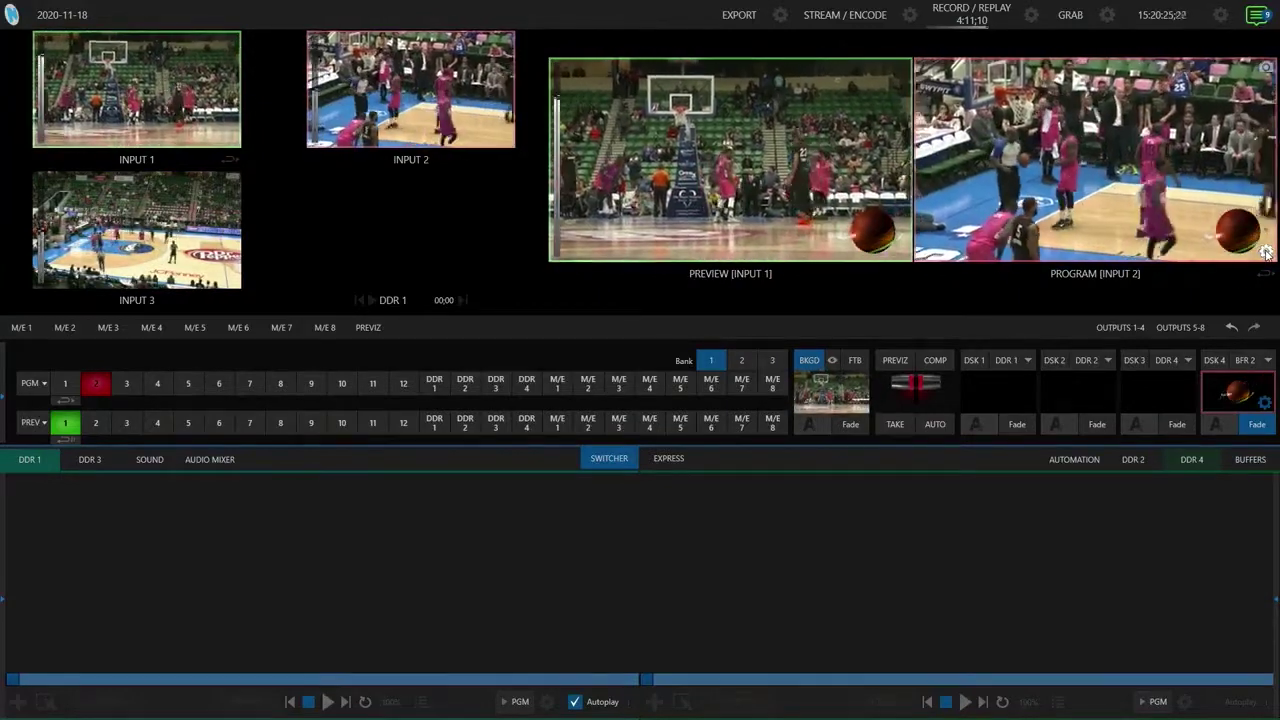
Enable recording and Instant Replay for MIX 1 in the output configuration and for INPUT 3 in its capture settings.
{"action": "left_click", "coordinate": [1266, 251]}
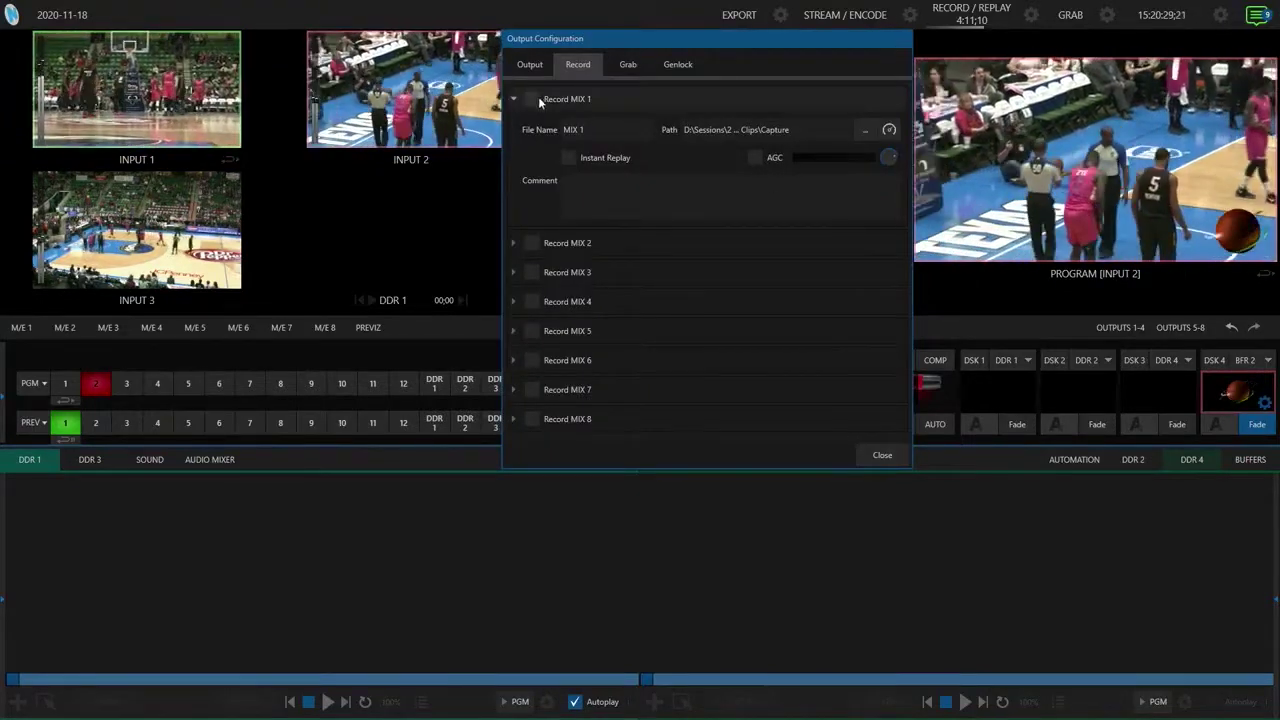
{"action": "left_click", "coordinate": [531, 99]}
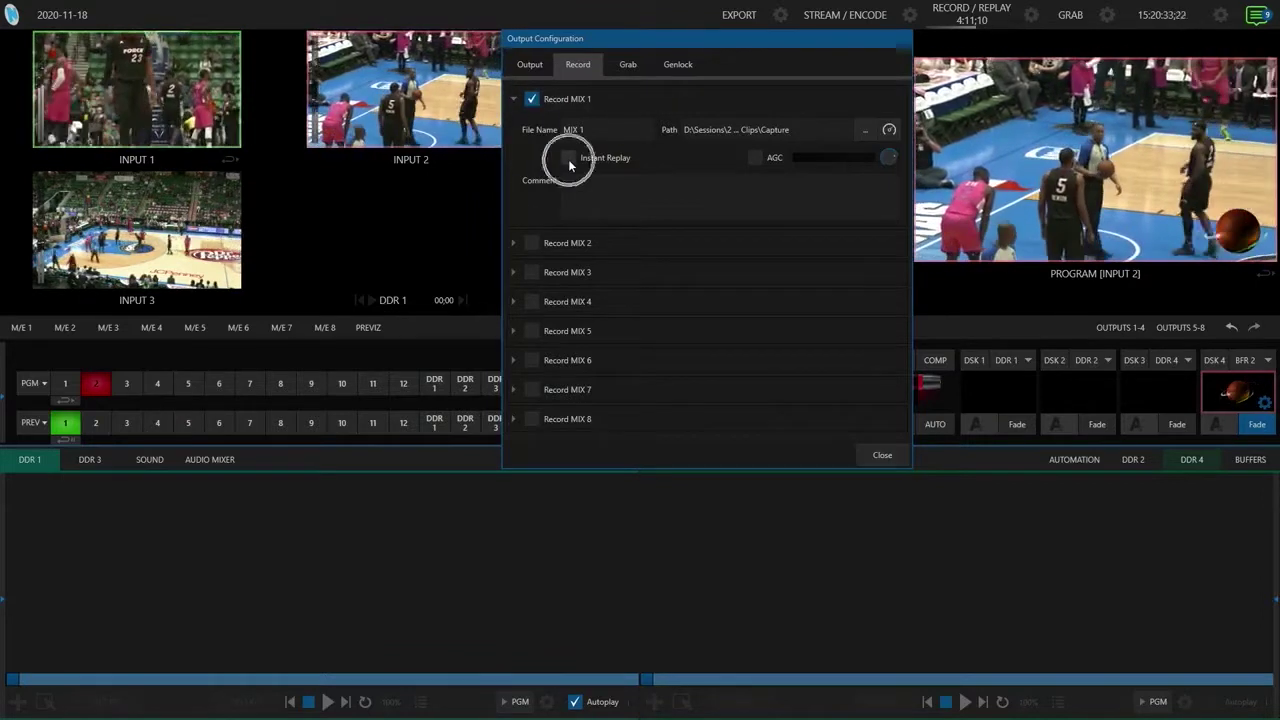
{"action": "left_click", "coordinate": [568, 158]}
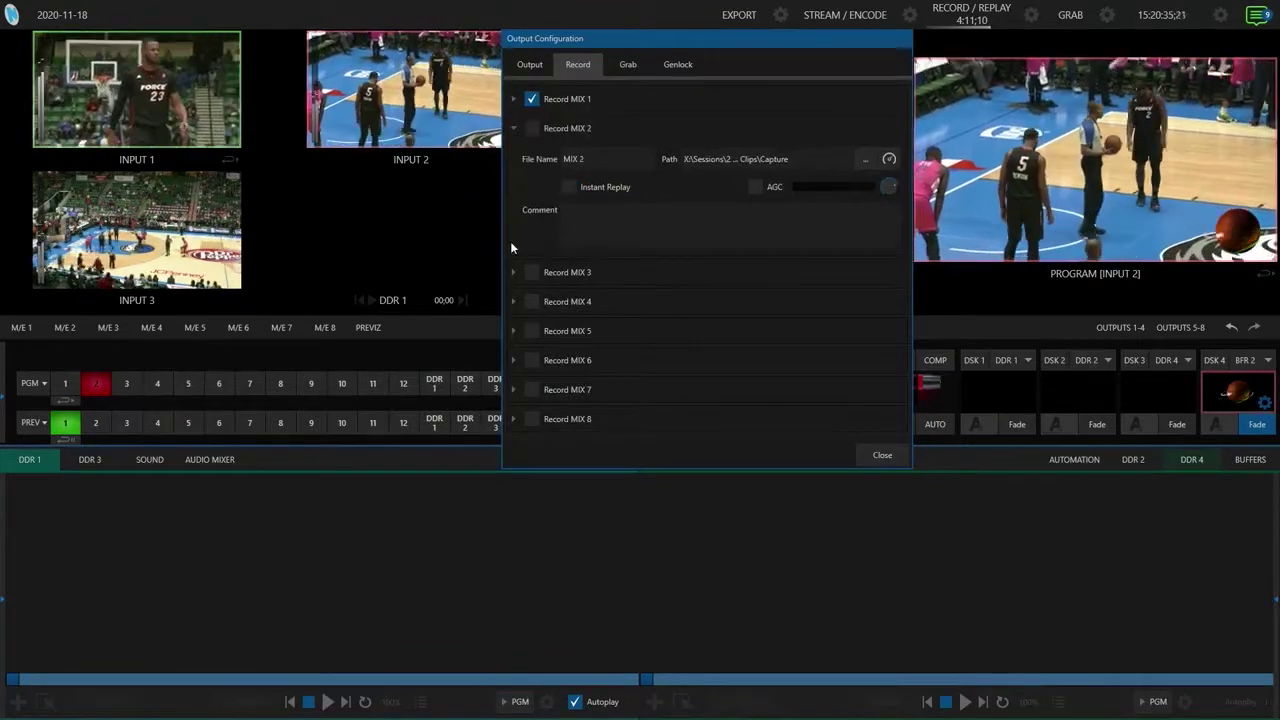
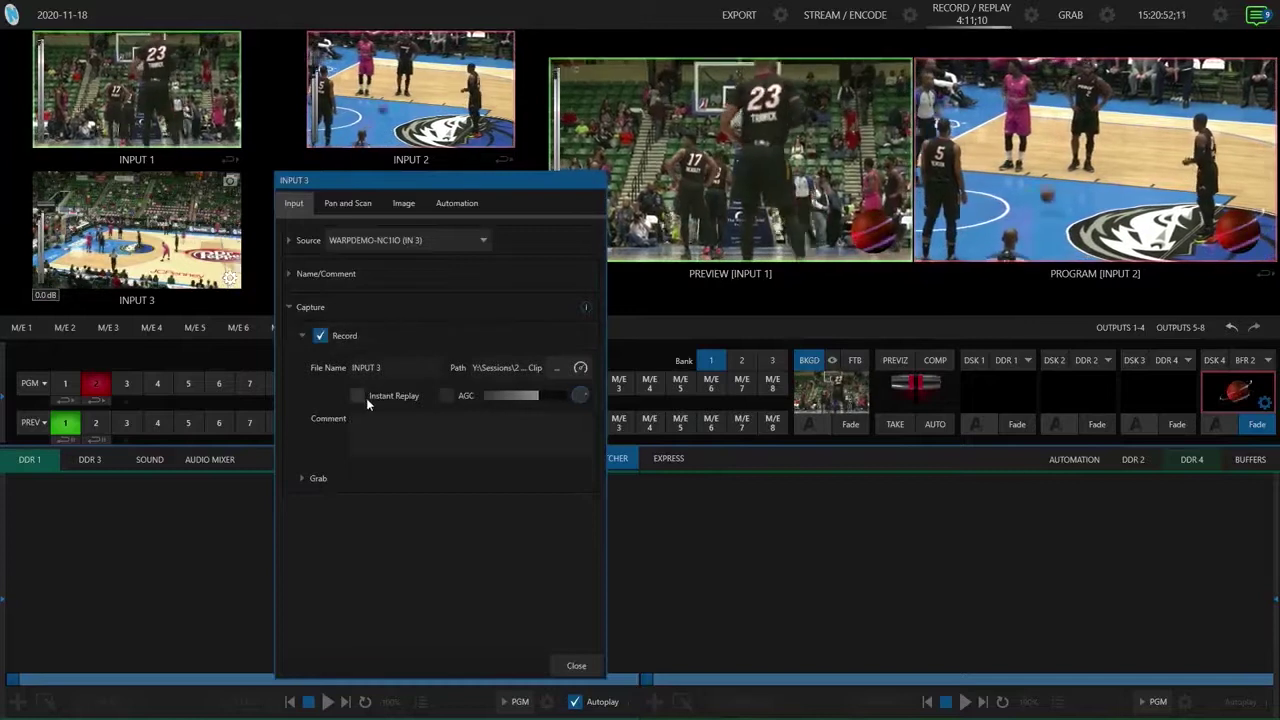
{"action": "left_click", "coordinate": [575, 666]}
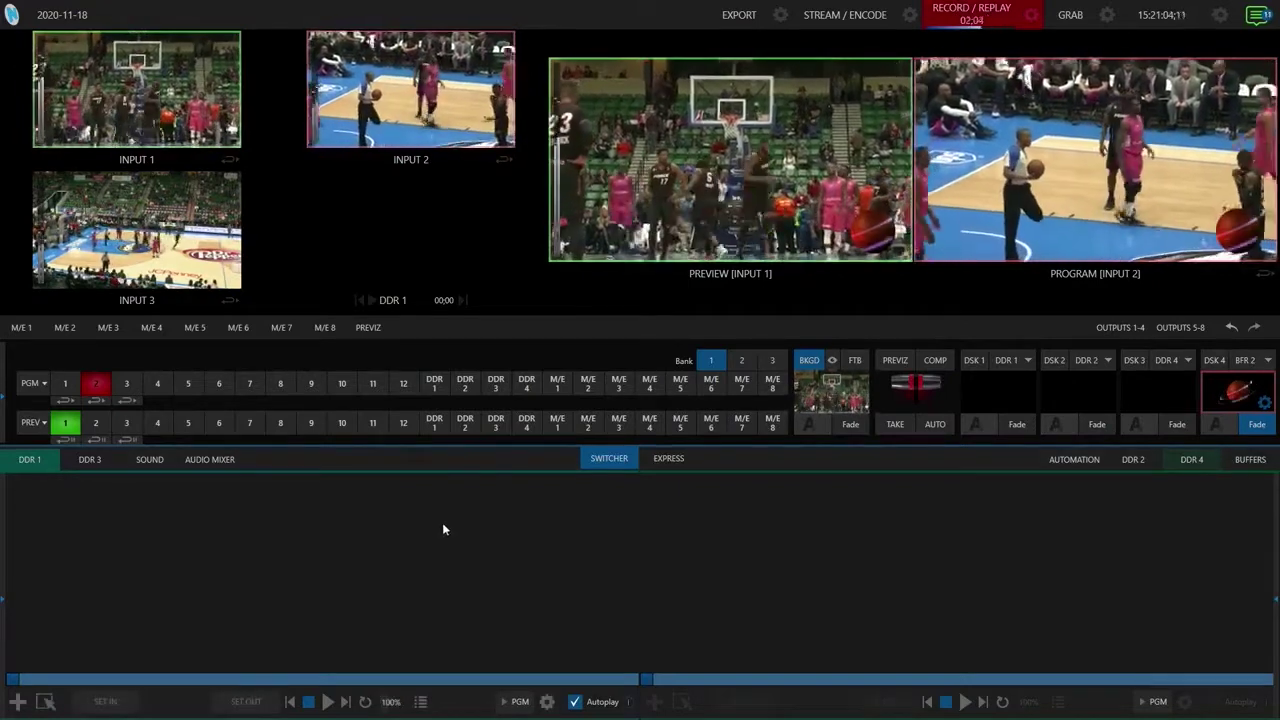
Cut the program output through INPUT 1, INPUT 2 and INPUT 3, and return it to INPUT 2.
{"action": "left_click", "coordinate": [65, 384]}
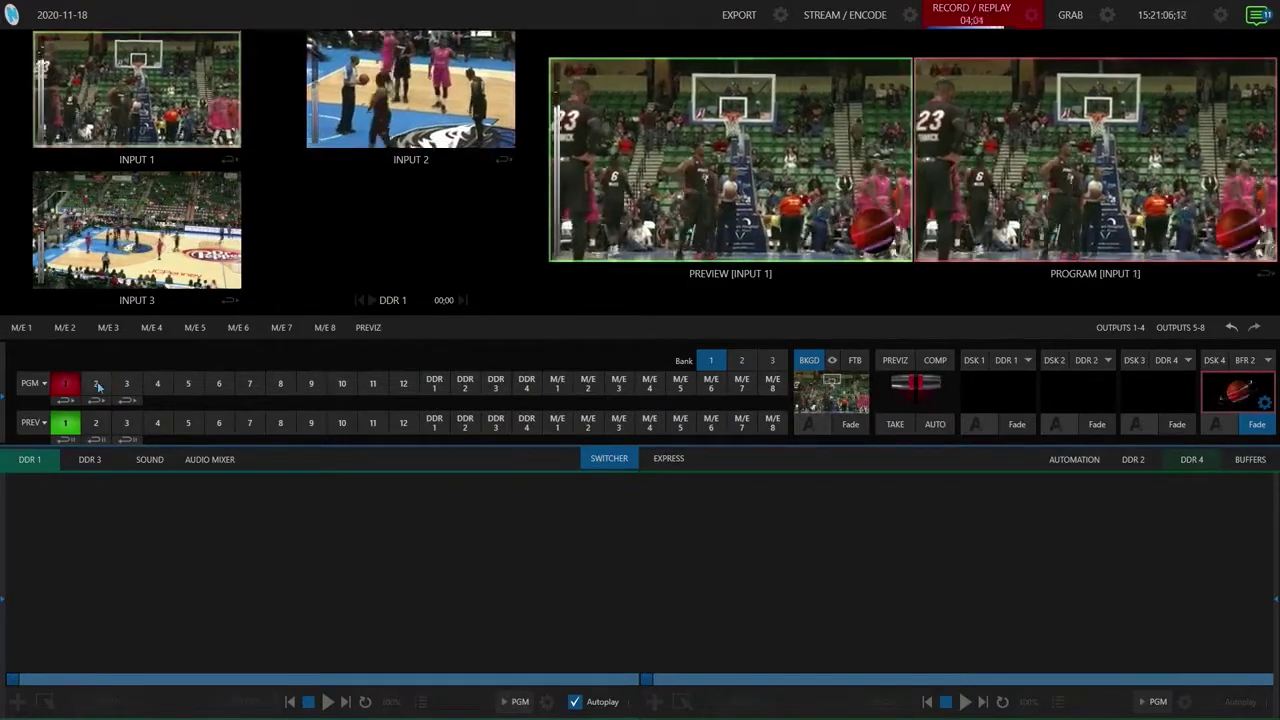
{"action": "left_click", "coordinate": [96, 384]}
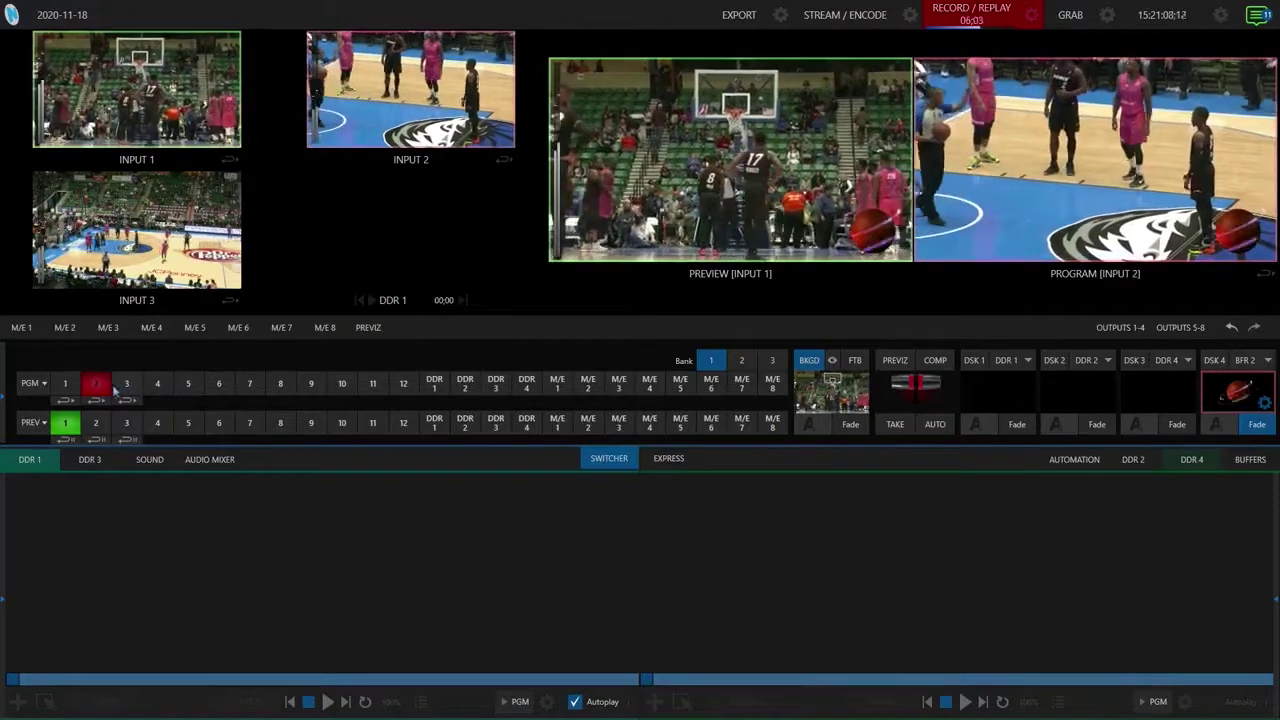
{"action": "left_click", "coordinate": [126, 384]}
{"action": "left_click", "coordinate": [100, 388]}
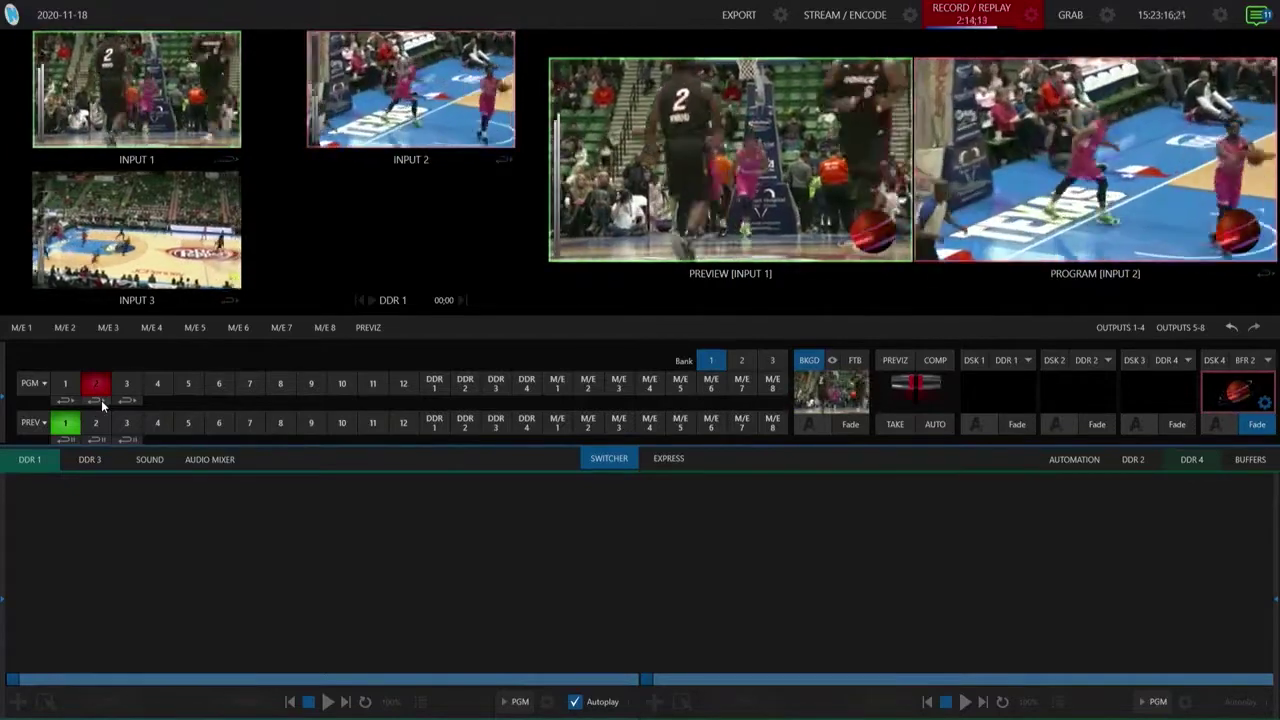
Create an instant replay clip of INPUT 2 in DDR 1 and set its in point.
{"action": "left_click", "coordinate": [101, 400]}
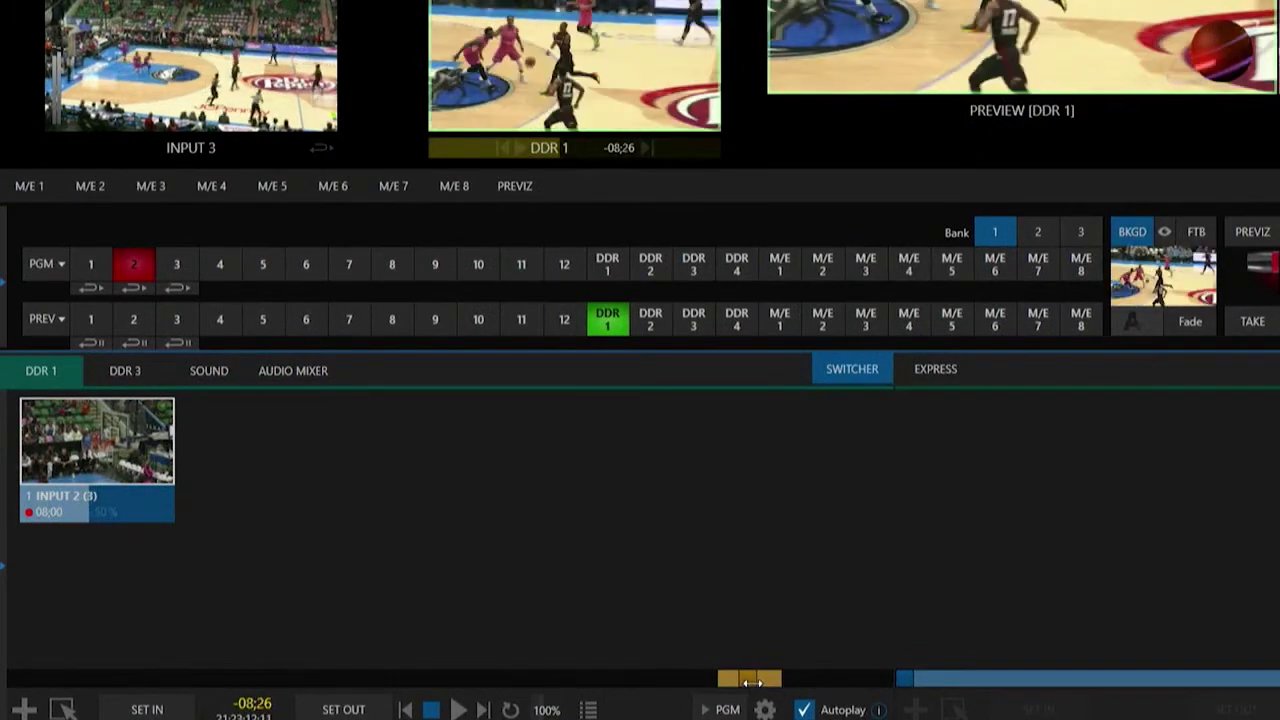
{"action": "left_click", "coordinate": [145, 710]}
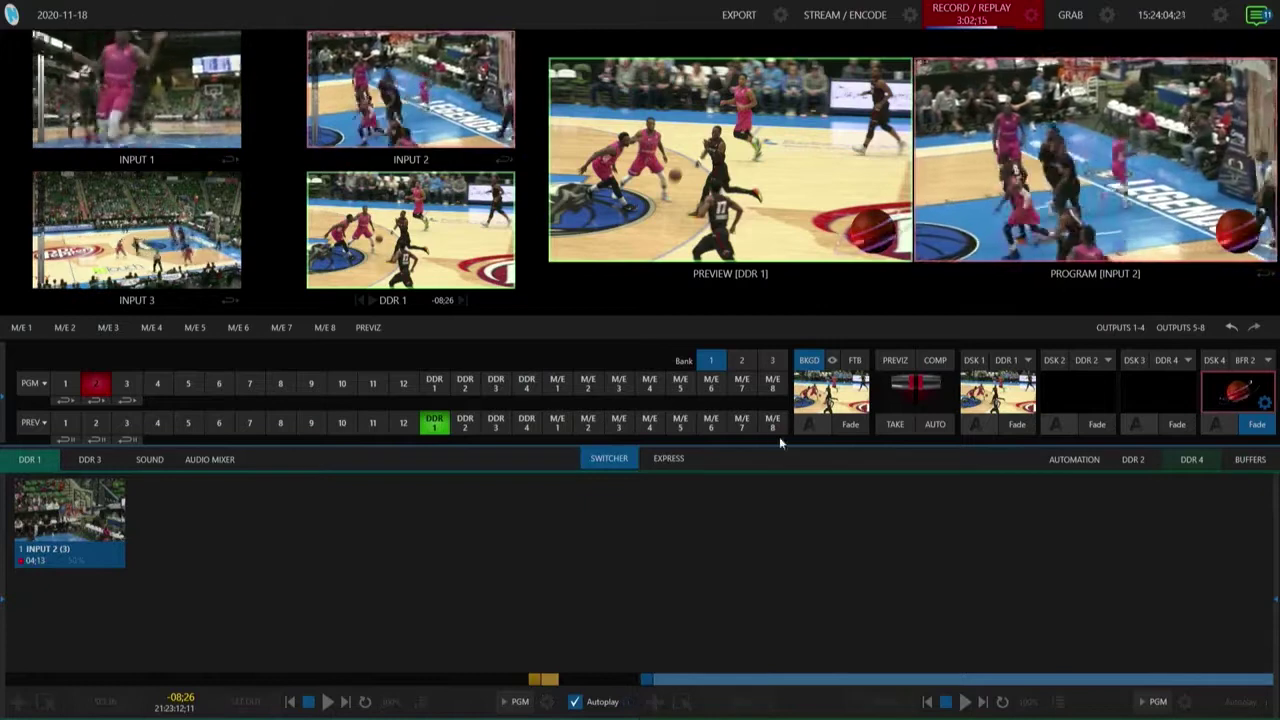
Add a second instant replay clip of INPUT 2 to DDR 1.
{"action": "left_click", "coordinate": [103, 396]}
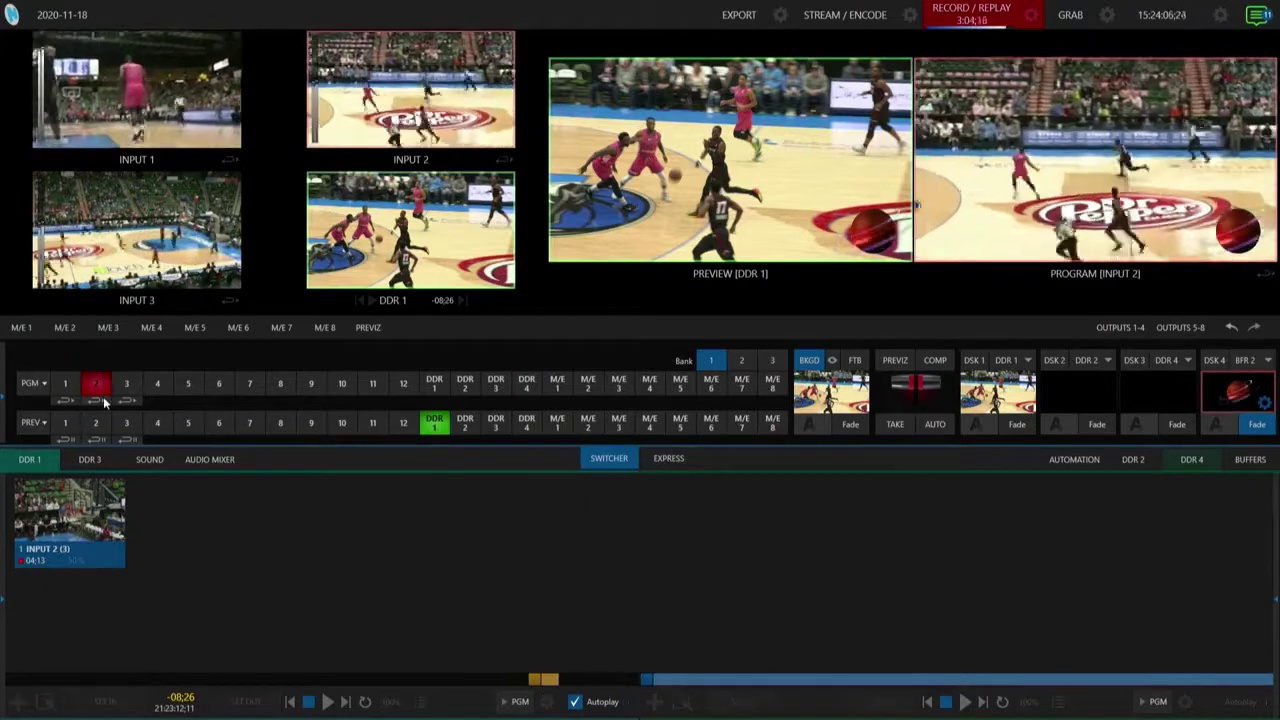
{"action": "left_click", "coordinate": [99, 398]}
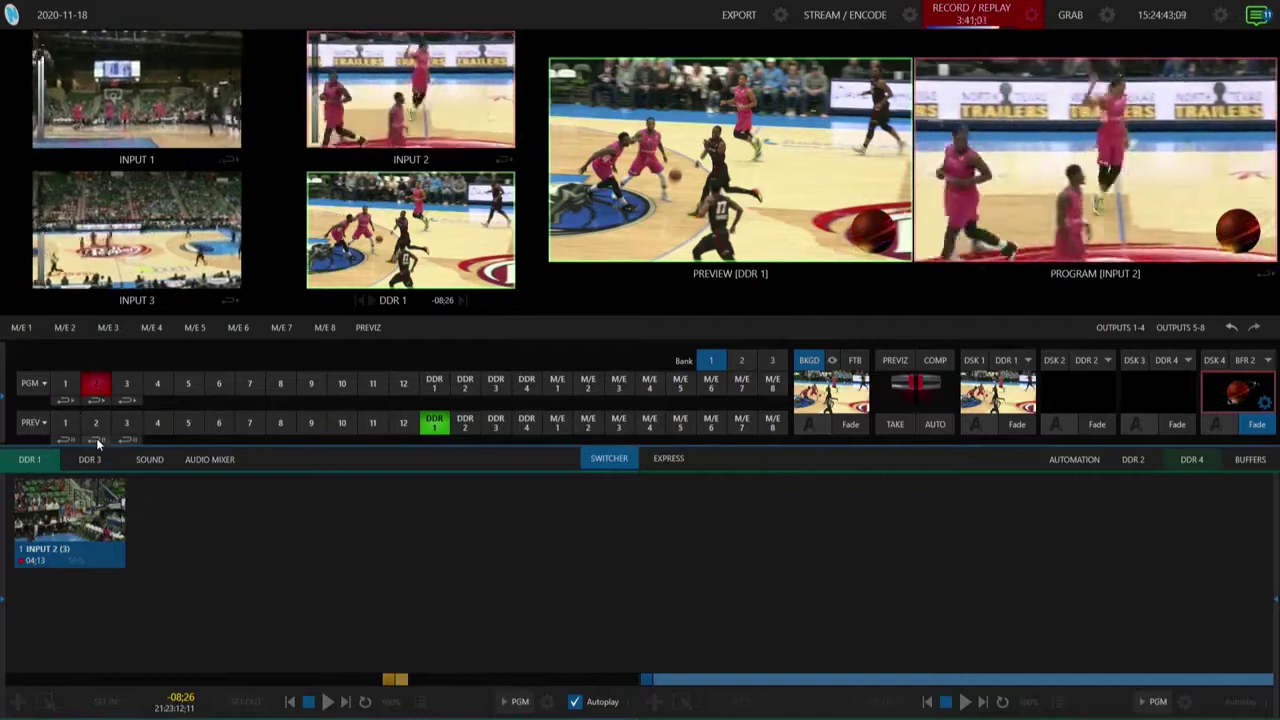
{"action": "key", "text": "ctrl+r"}
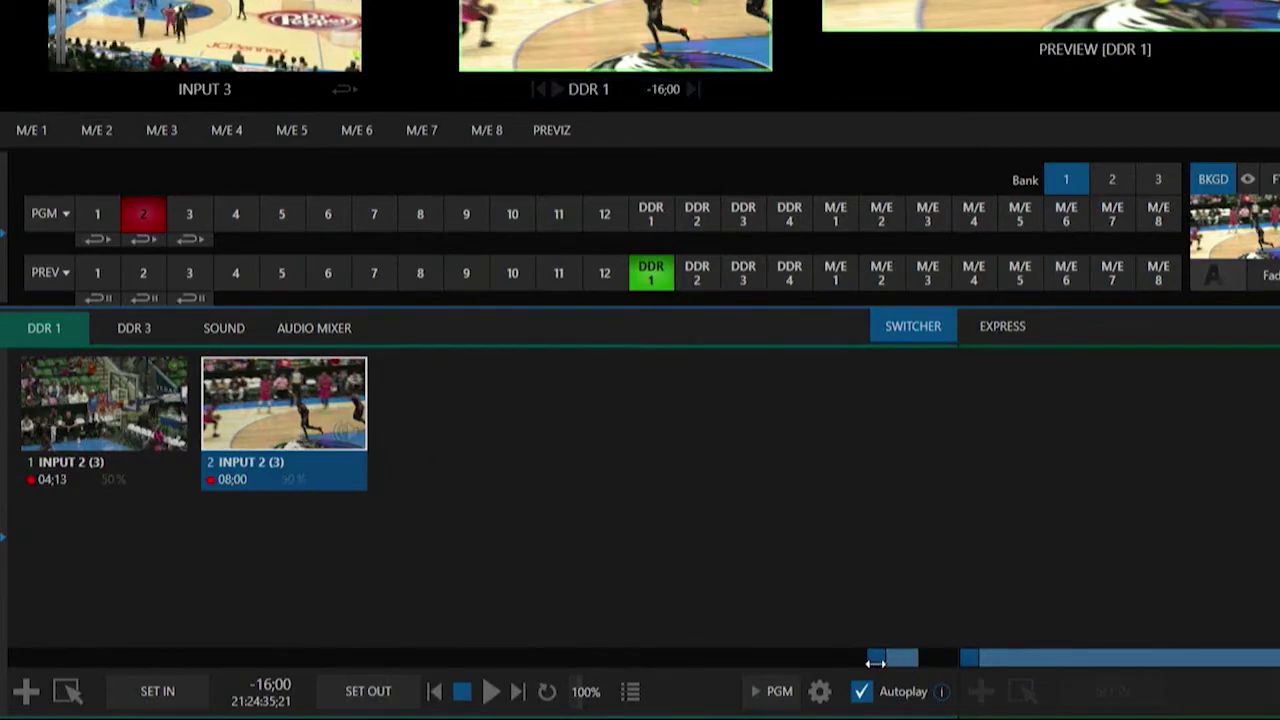
Trim the second replay clip by setting its in point at about 21:24:37;12 and its out point at about 21:24:41;24.
{"action": "left_click_drag", "start_coordinate": [875, 662], "coordinate": [886, 659]}
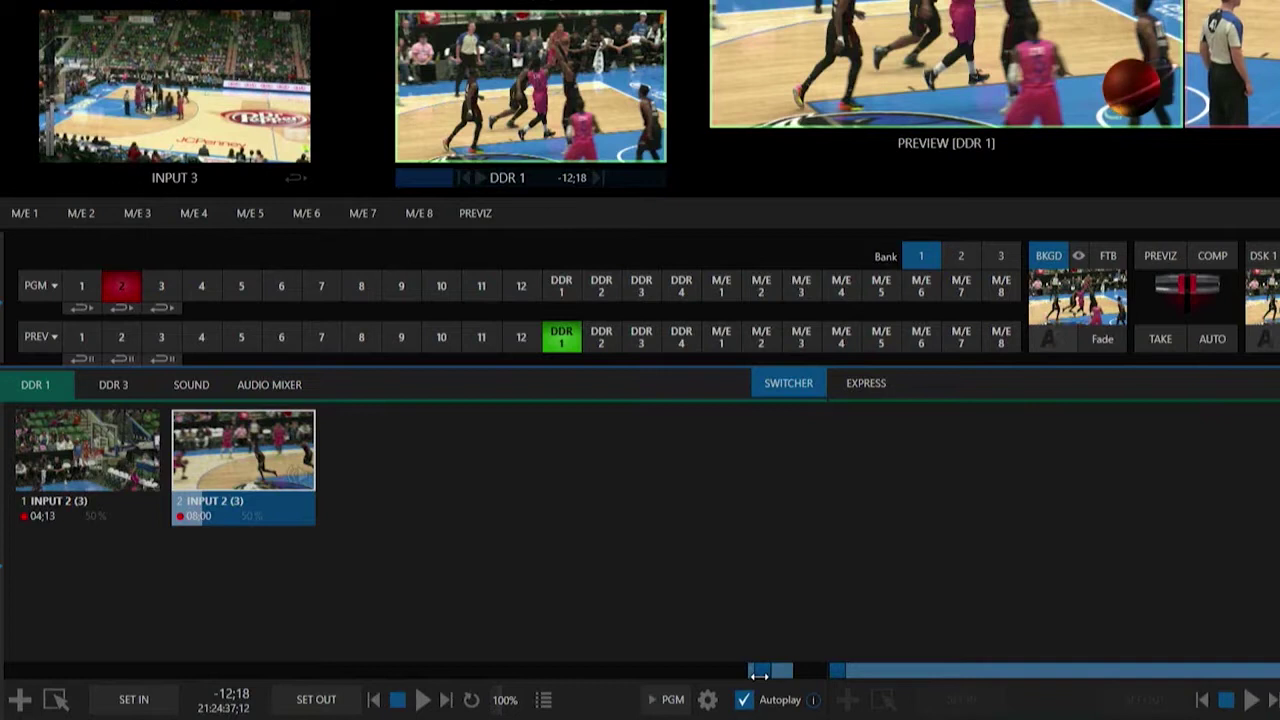
{"action": "left_click", "coordinate": [162, 708]}
{"action": "left_click_drag", "start_coordinate": [765, 672], "coordinate": [784, 673]}
{"action": "left_click", "coordinate": [340, 706]}
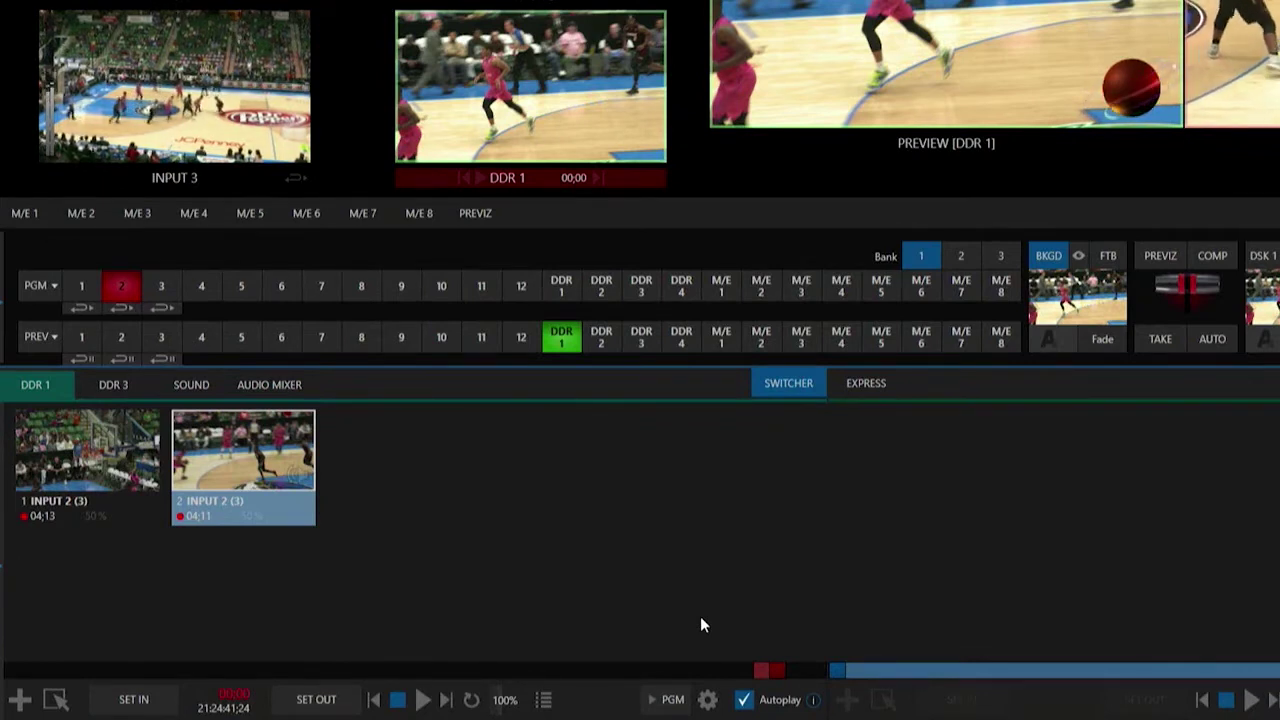
Set the second replay clip's playback speed to 100% and perform an auto transition from INPUT 2 to DDR 1.
{"action": "right_click", "coordinate": [233, 458]}
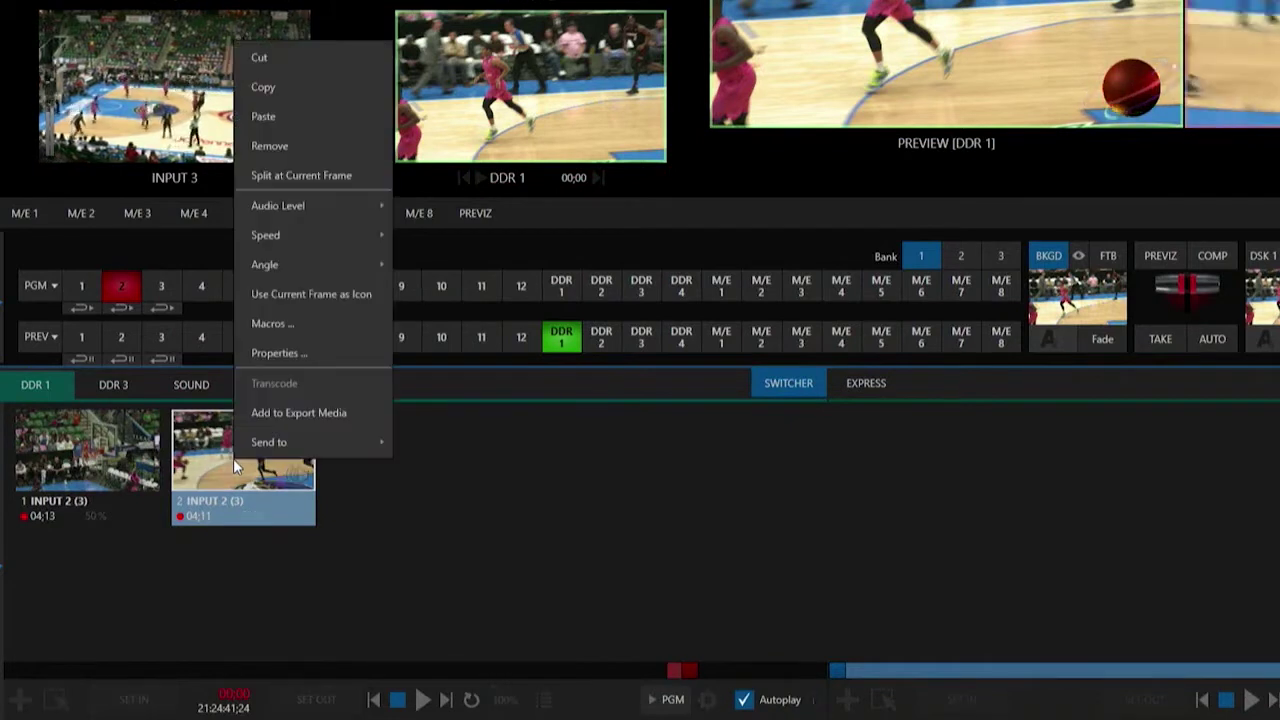
{"action": "mouse_move", "coordinate": [272, 230]}
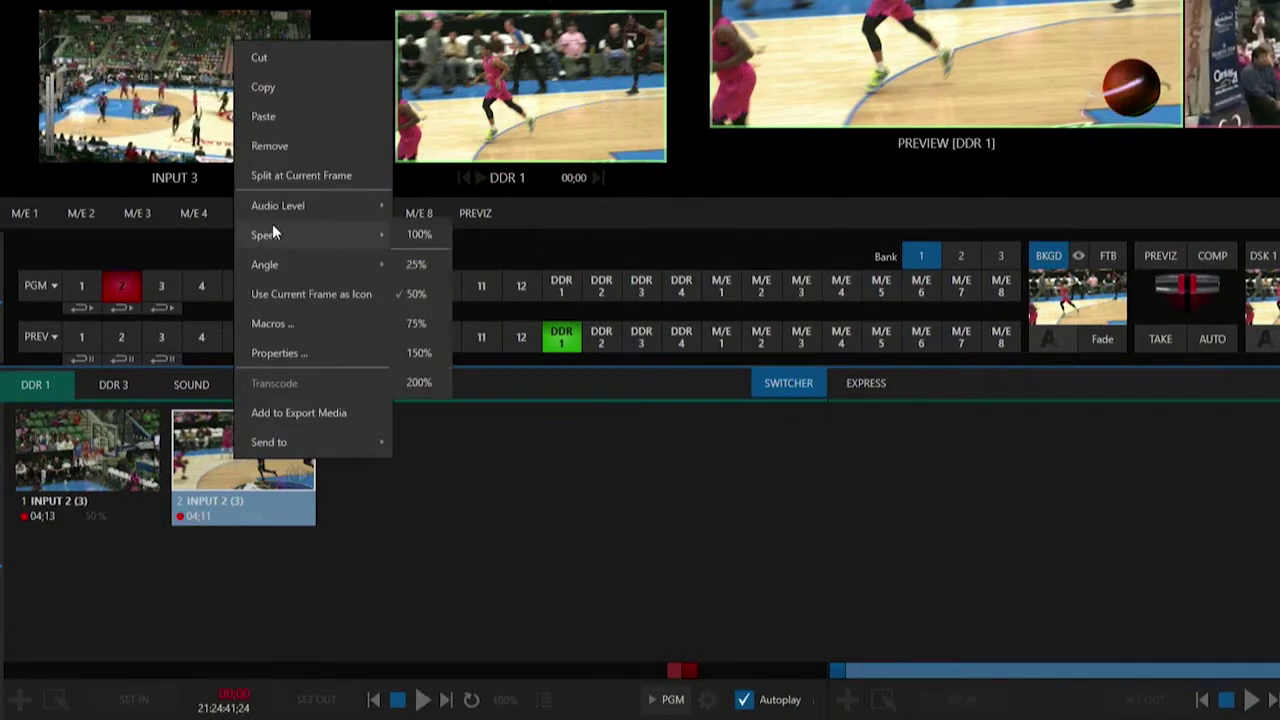
{"action": "left_click", "coordinate": [418, 236]}
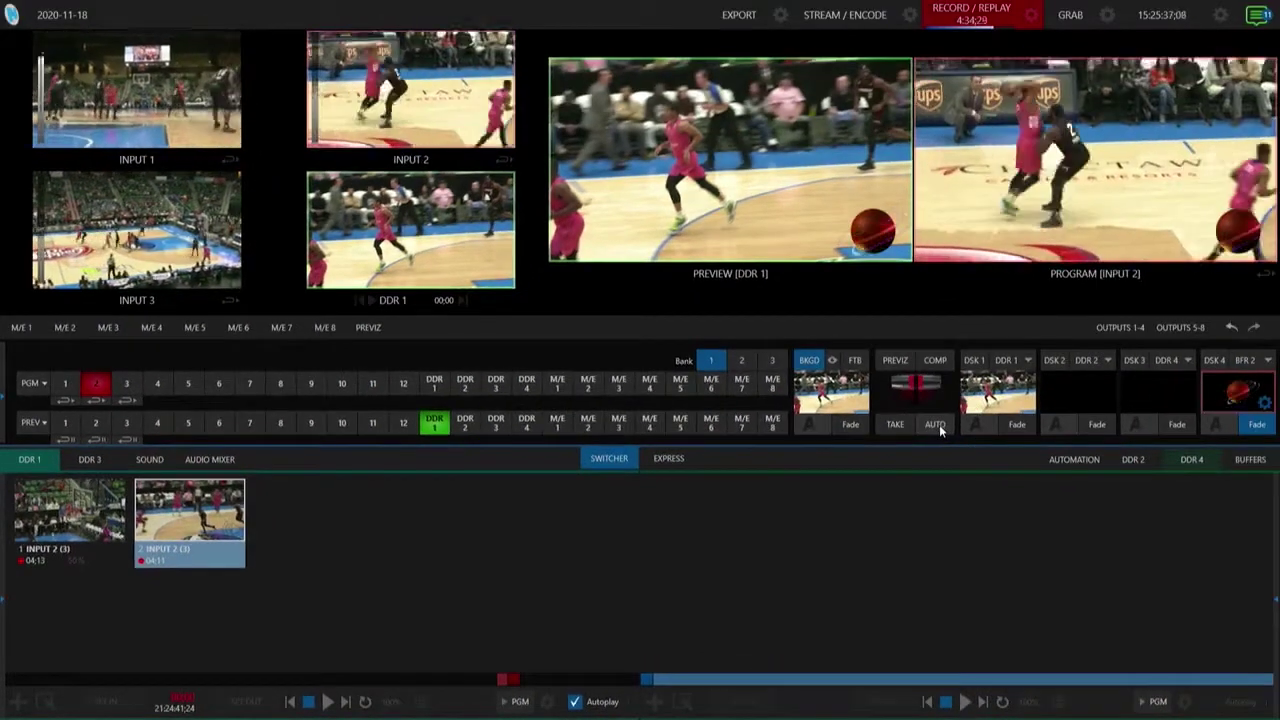
{"action": "left_click", "coordinate": [936, 425]}
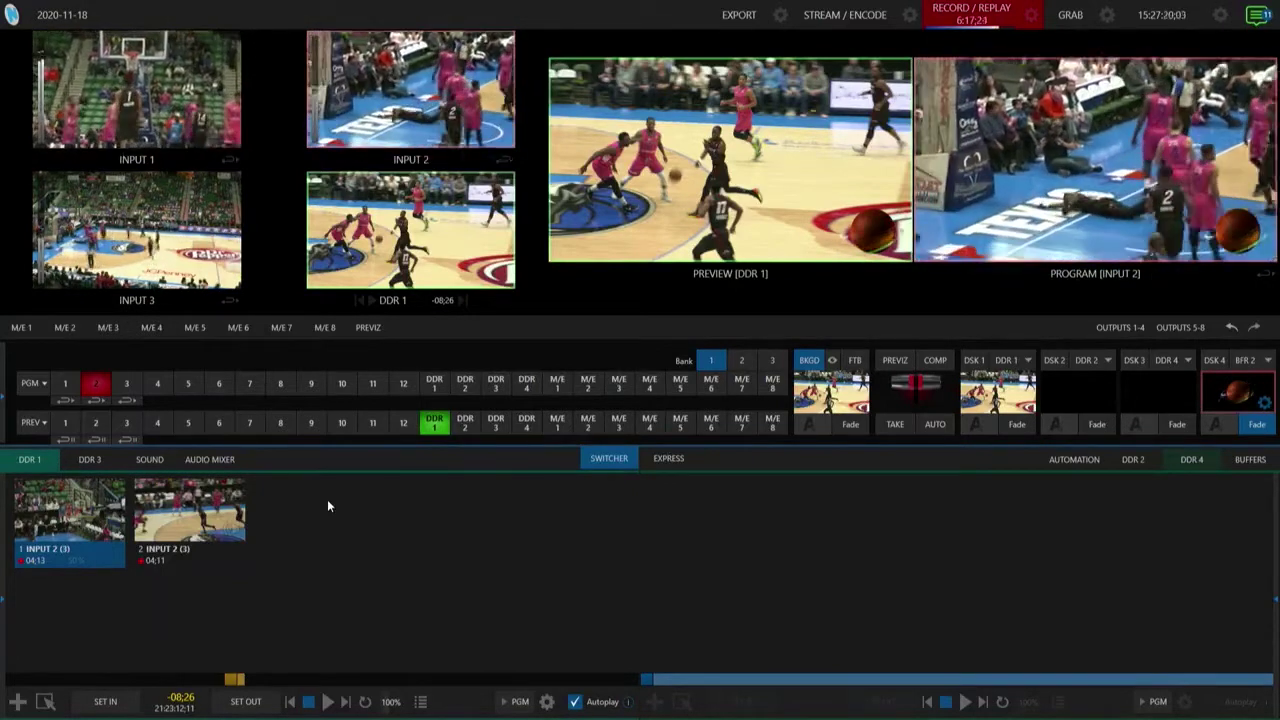
{"action": "key", "text": "space"}
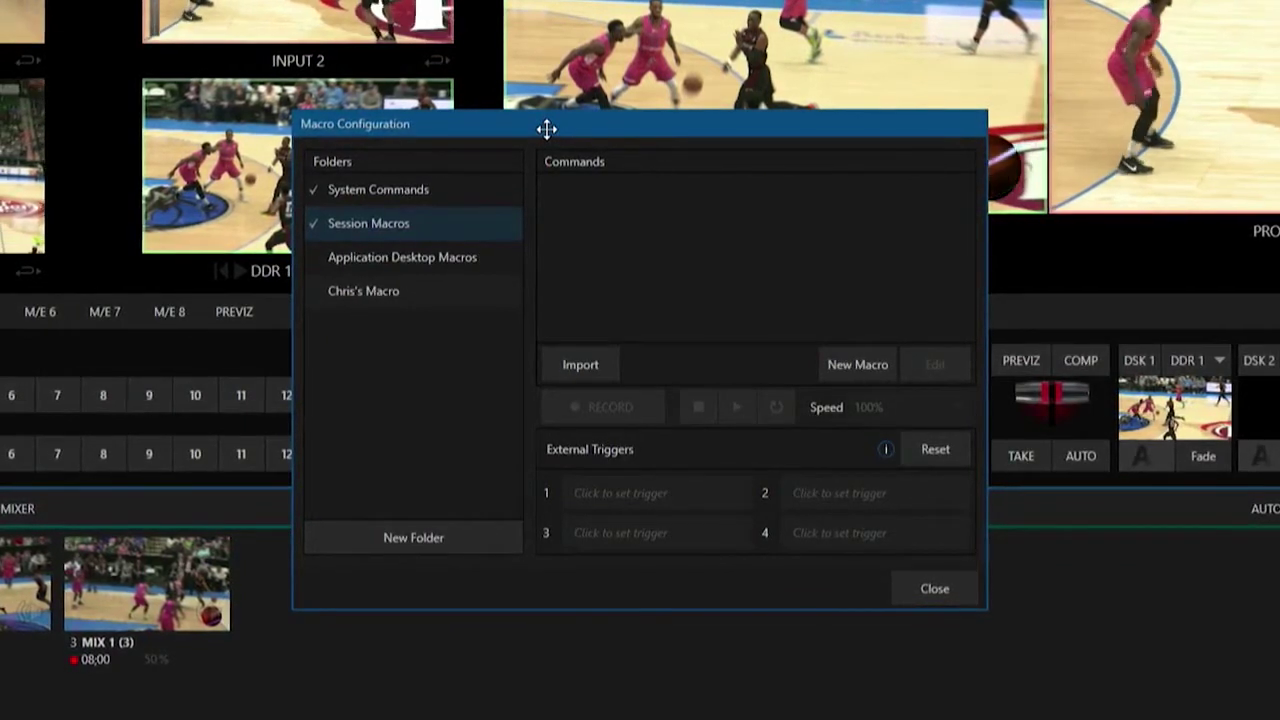
Create a new macro named "Mix 1 Create Replay" in the Session Macros folder.
{"action": "left_click", "coordinate": [858, 366]}
{"action": "type", "text": "Mix 1 Re"}
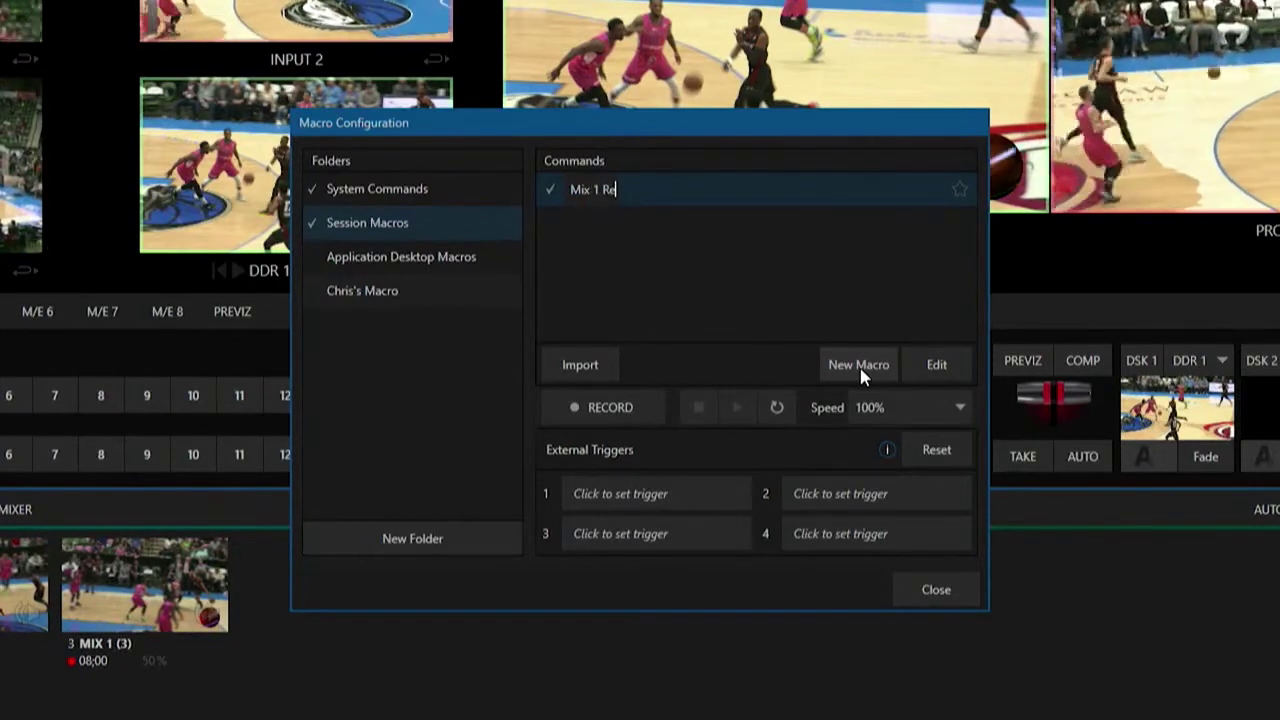
{"action": "key", "text": "BackSpace"}
{"action": "key", "text": "BackSpace"}
{"action": "type", "text": "Create Replay"}
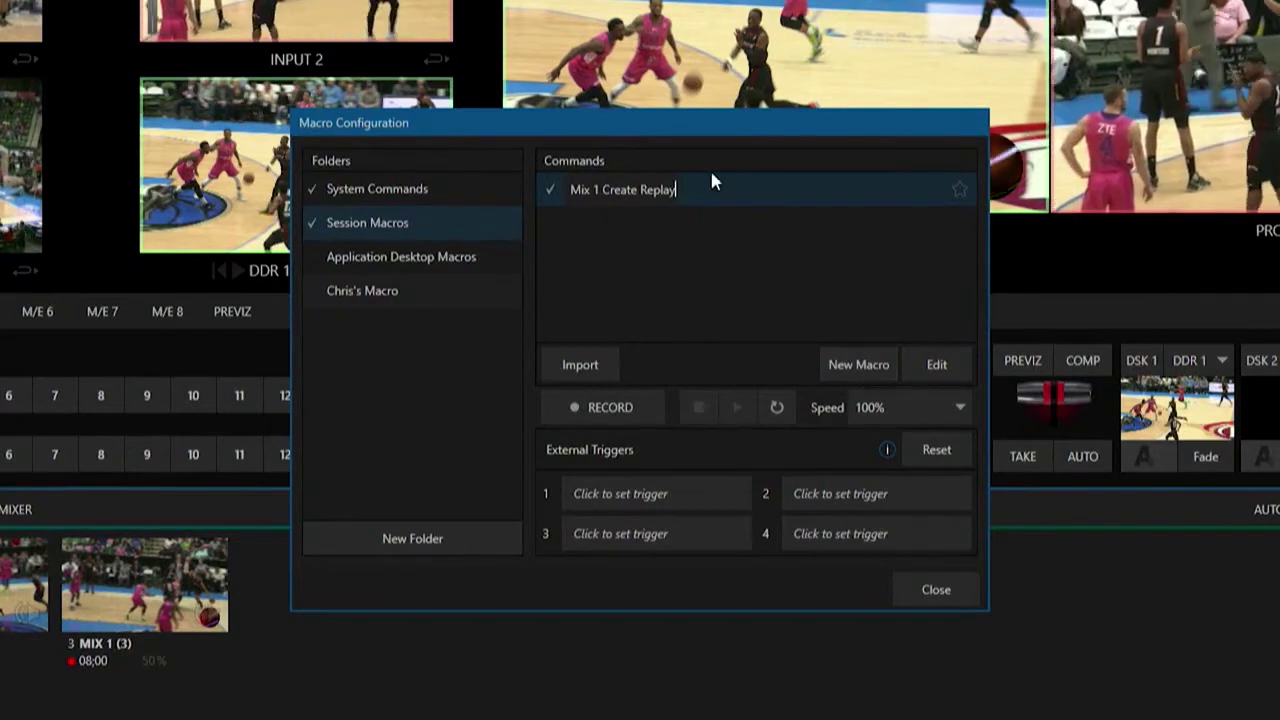
Edit the Mix 1 Create Replay macro and add the shortcut record_chop_noreplay with value 0 in its first row.
{"action": "left_click", "coordinate": [930, 366]}
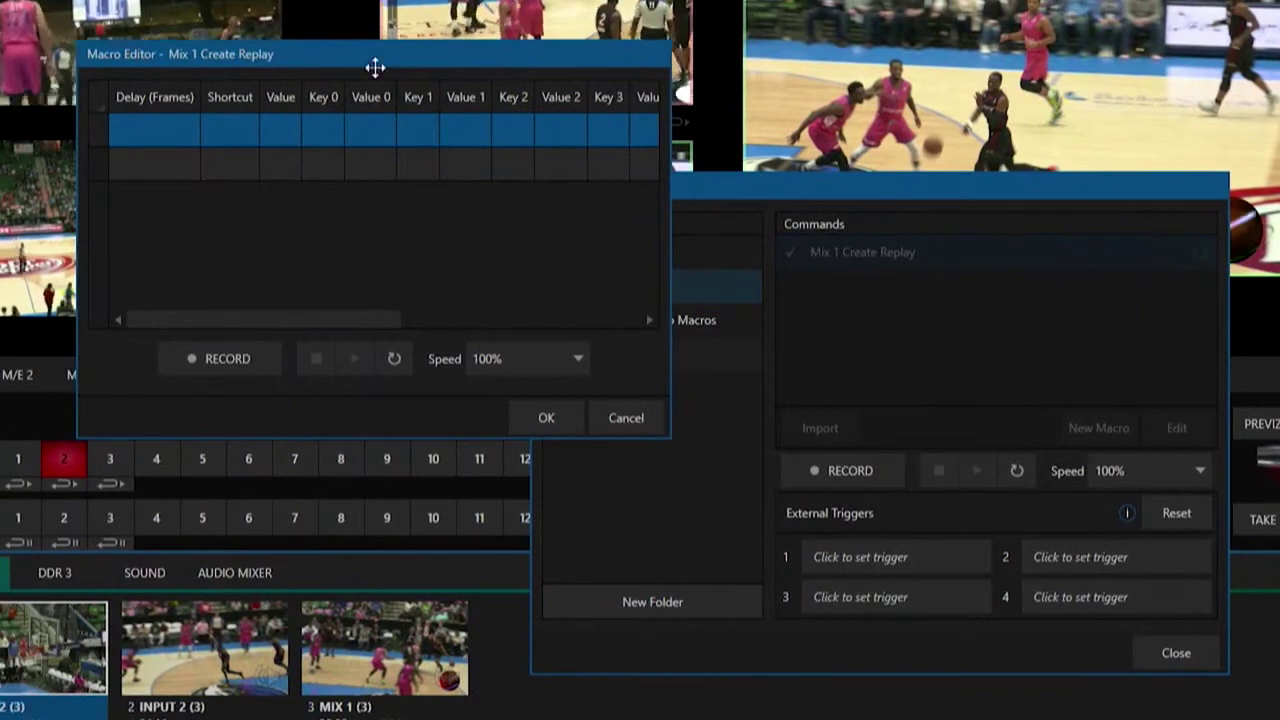
{"action": "left_click_drag", "start_coordinate": [260, 96], "coordinate": [378, 96]}
{"action": "left_click", "coordinate": [280, 133]}
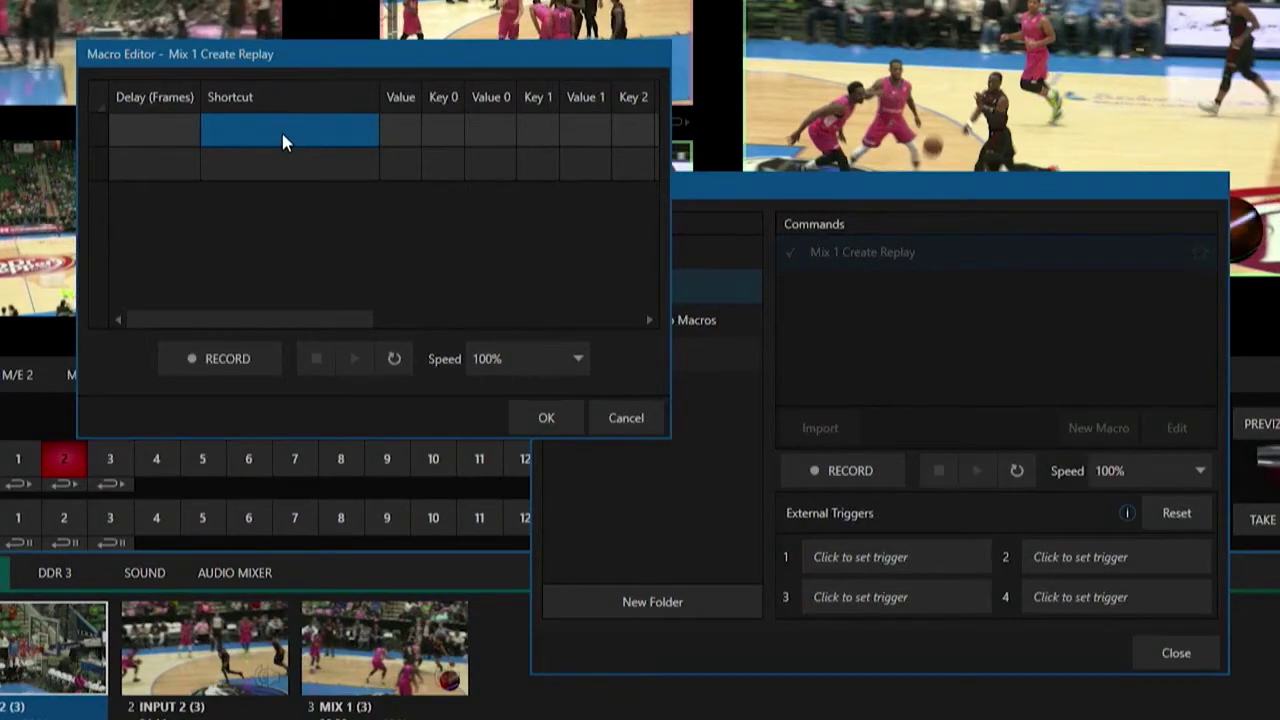
{"action": "type", "text": "record_"}
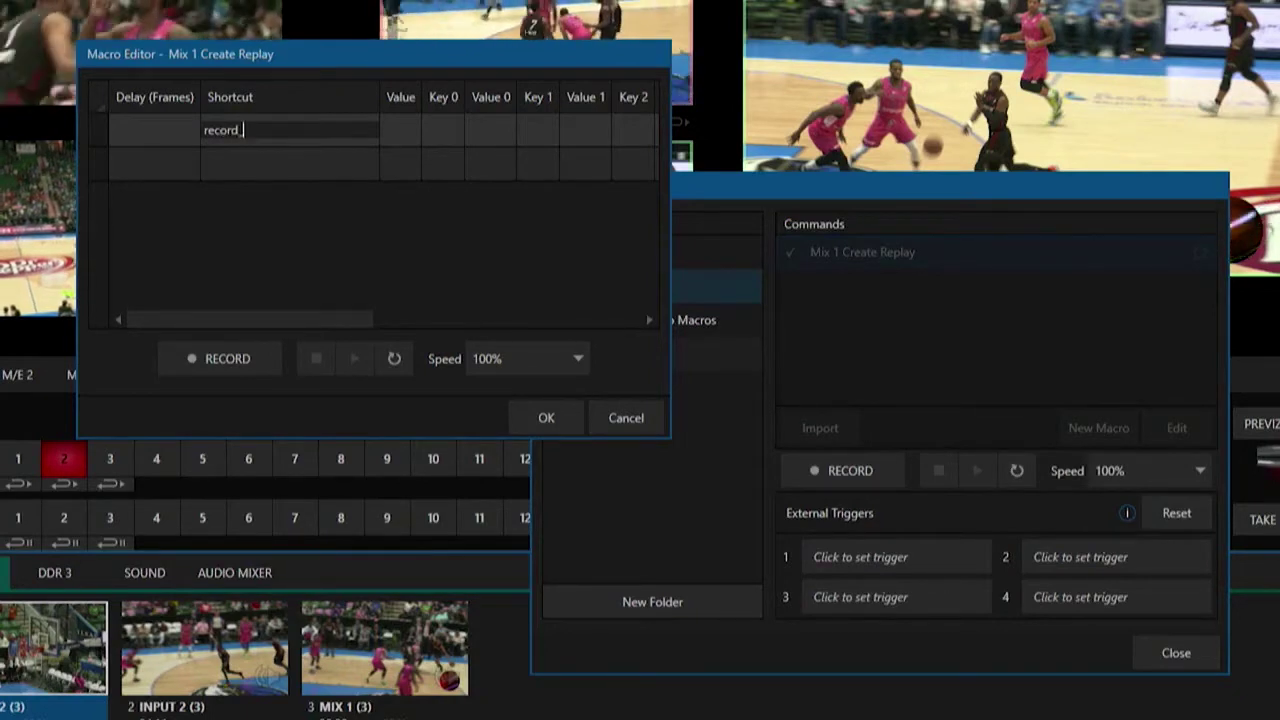
{"action": "type", "text": "chop_noreplay"}
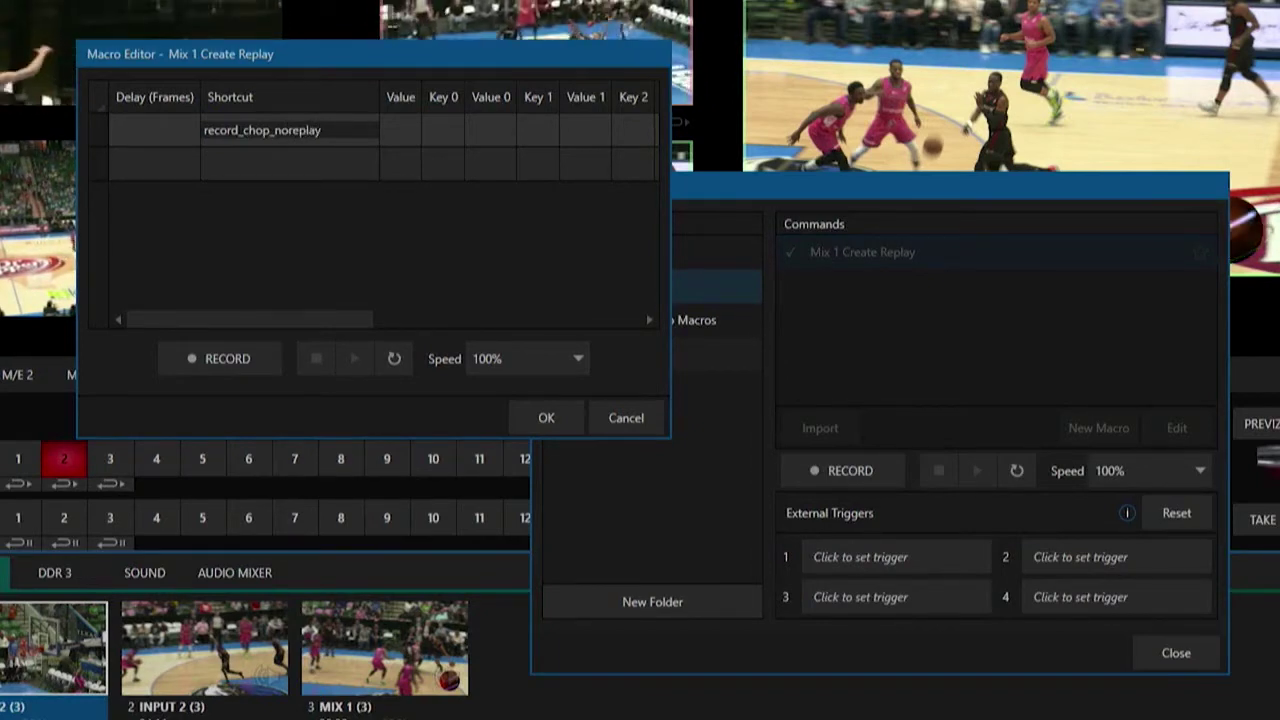
{"action": "key", "text": "Return"}
{"action": "left_click", "coordinate": [410, 122]}
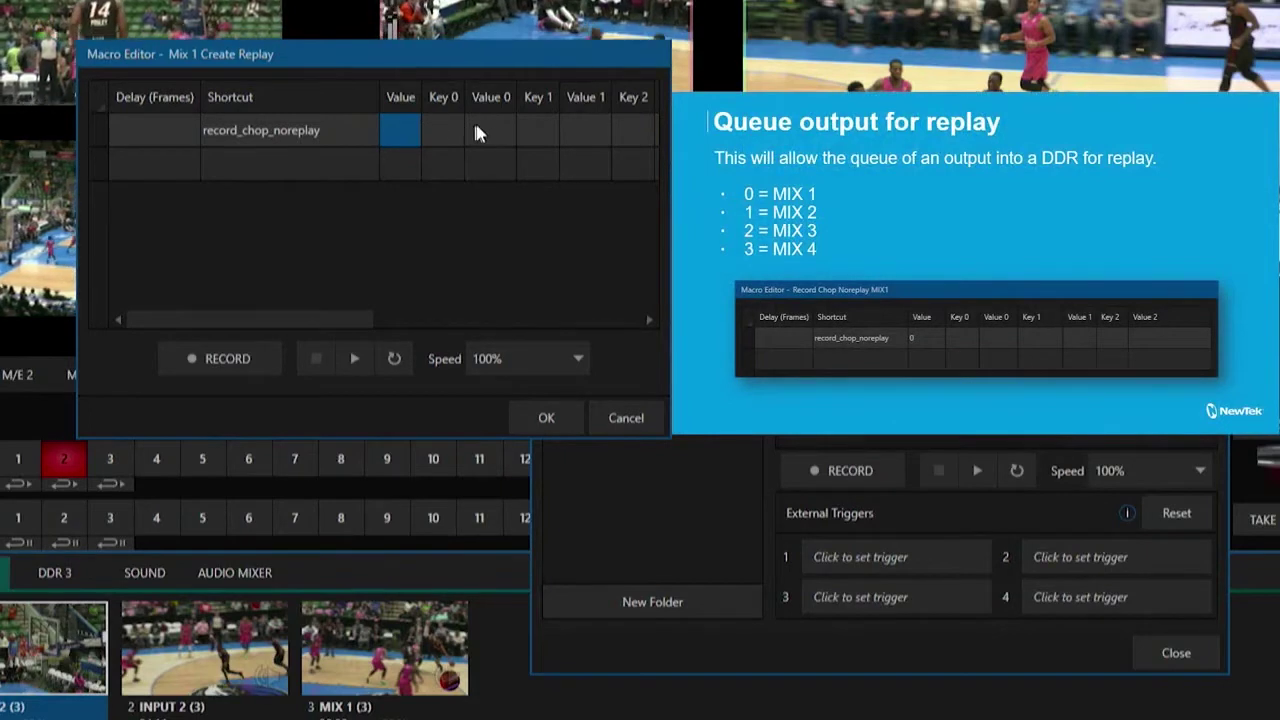
{"action": "type", "text": "0"}
{"action": "key", "text": "Return"}
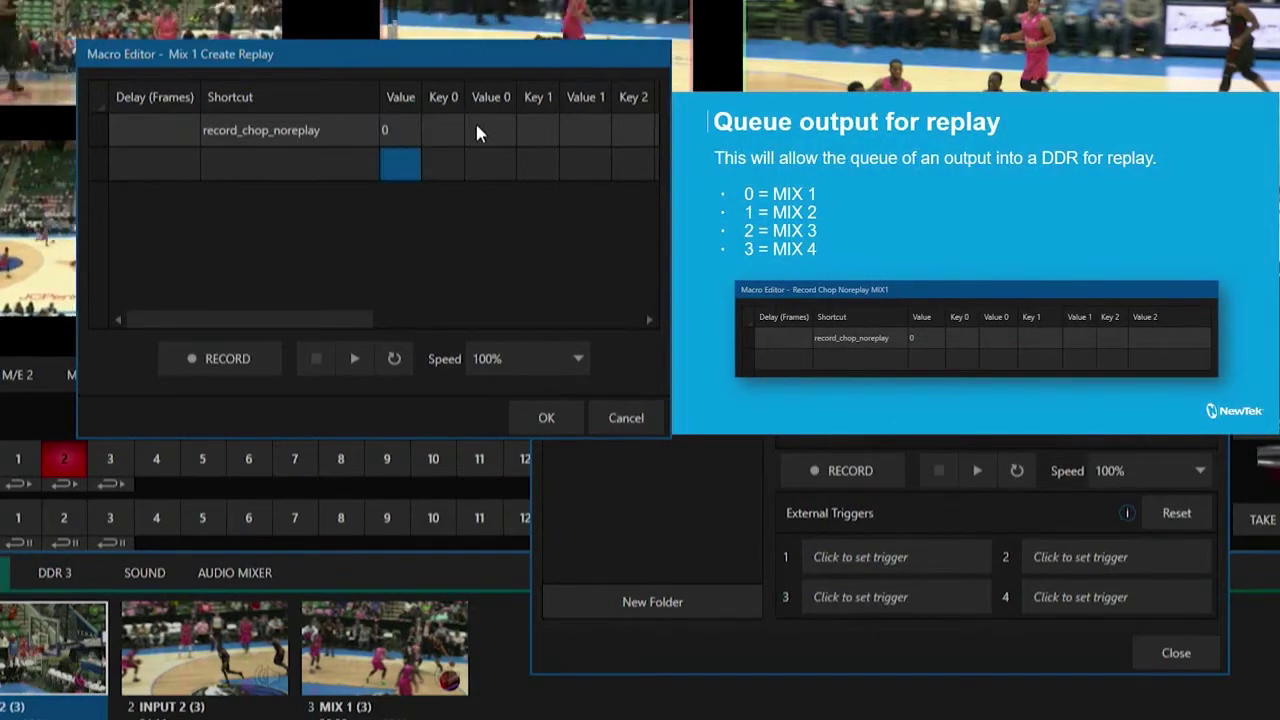
Try the values 1, 2 and 3 for the record_chop_noreplay shortcut, and set the value back to 0.
{"action": "key", "text": "Up"}
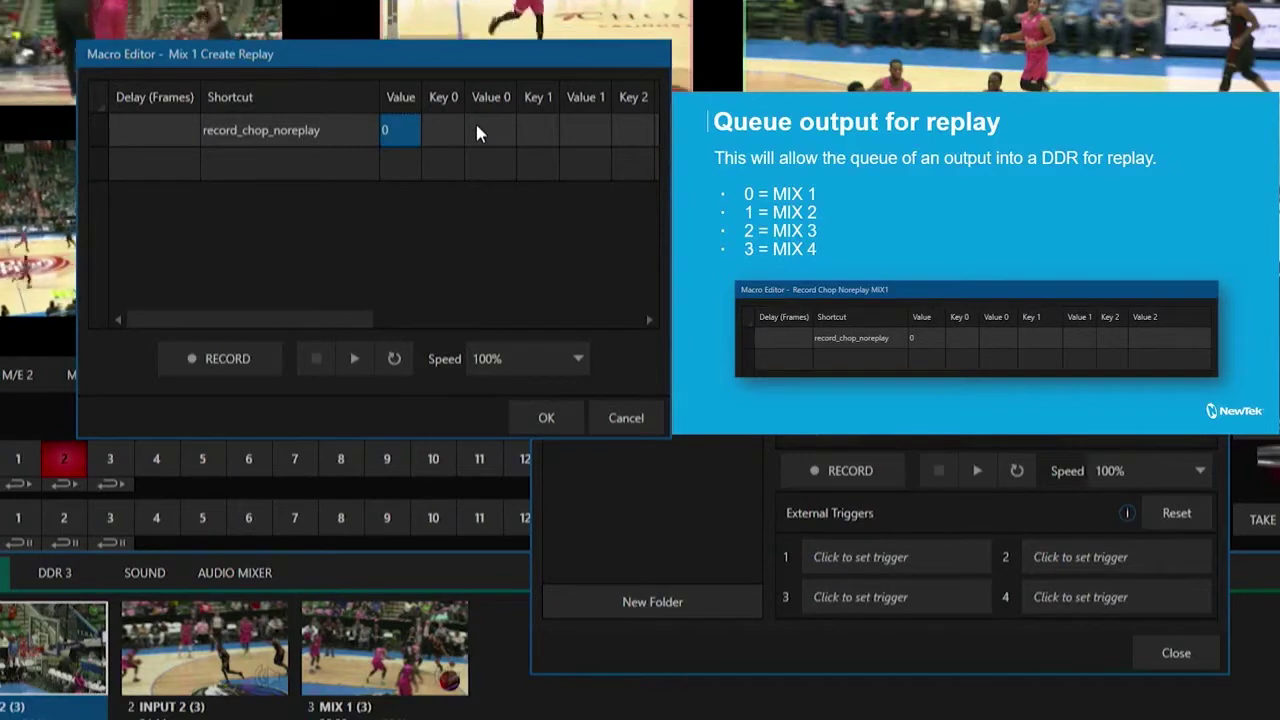
{"action": "type", "text": "1"}
{"action": "key", "text": "Return"}
{"action": "key", "text": "Up"}
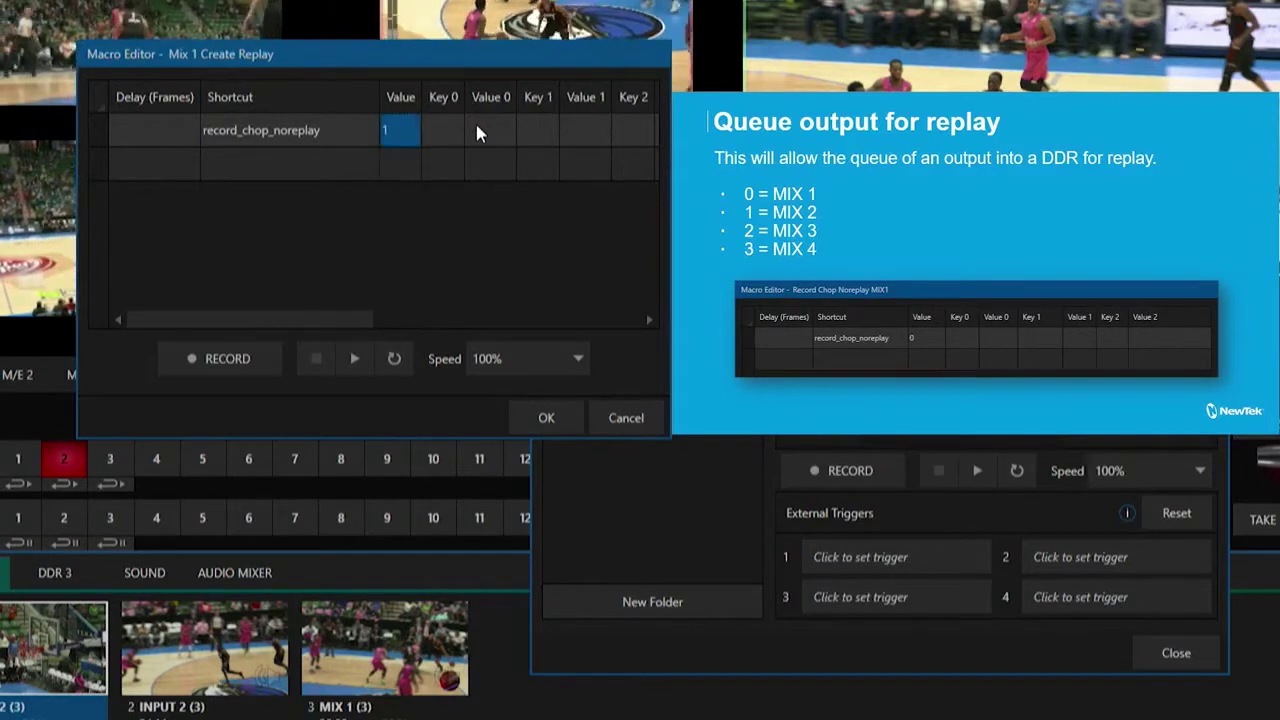
{"action": "type", "text": "2"}
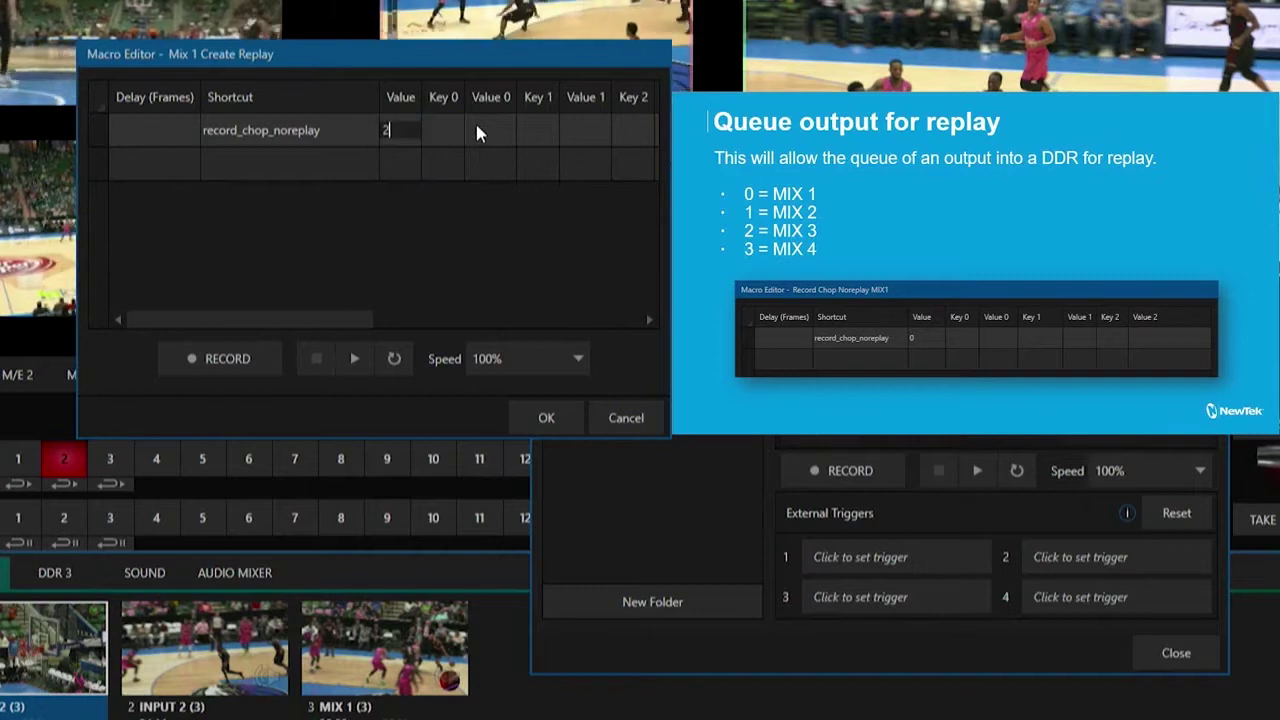
{"action": "key", "text": "Return"}
{"action": "key", "text": "Up"}
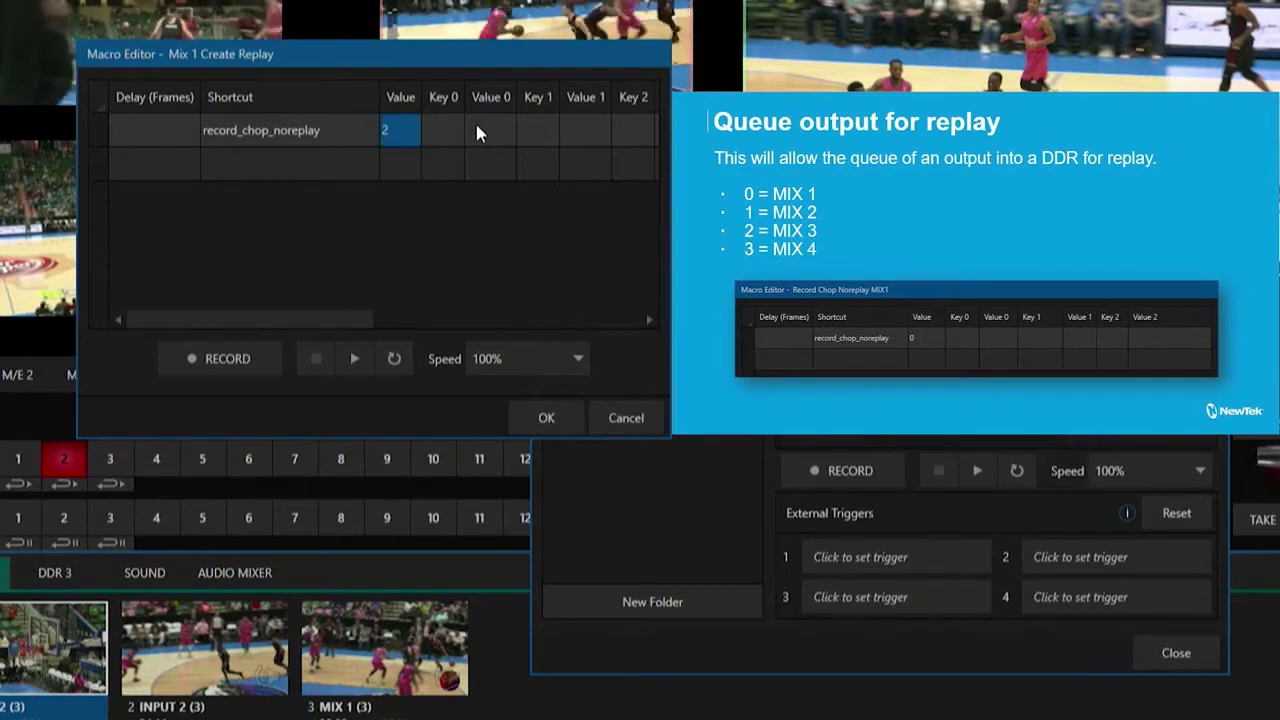
{"action": "type", "text": "3"}
{"action": "key", "text": "Return"}
{"action": "key", "text": "Up"}
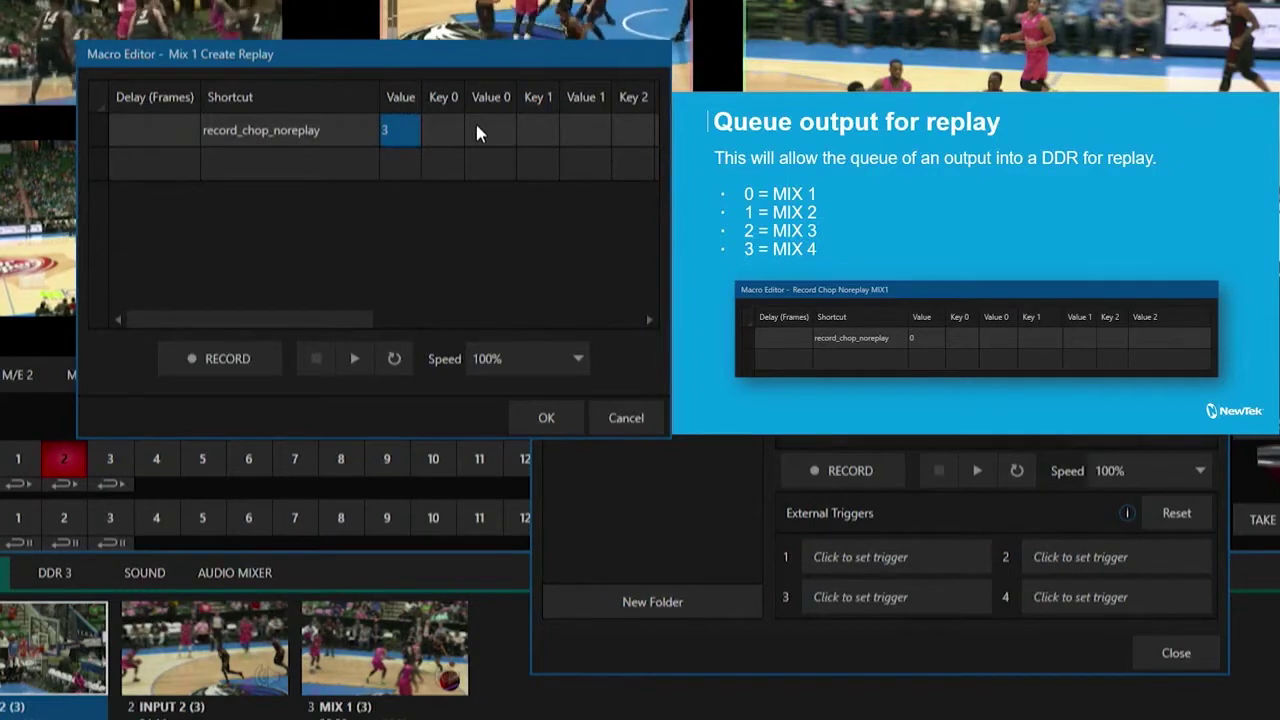
{"action": "type", "text": "0"}
{"action": "key", "text": "Return"}
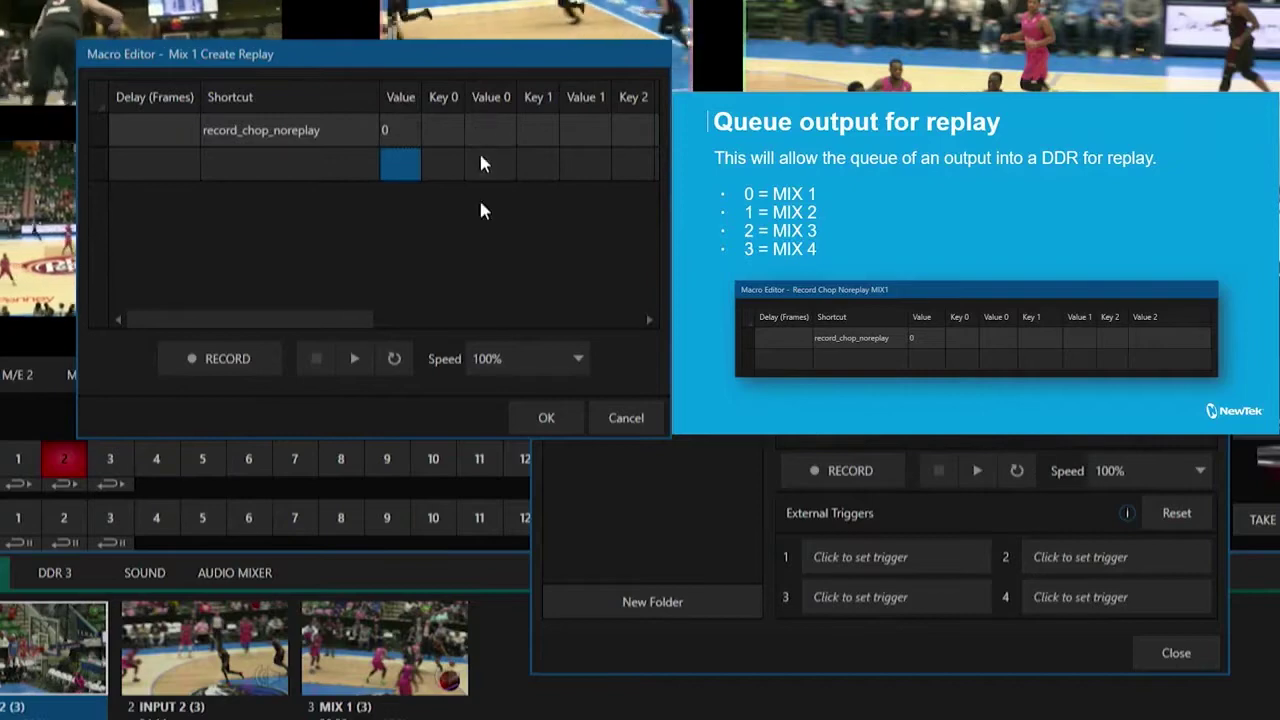
Save the edited macro, run it once to add a MIX 1 replay clip to DDR 1, and close the macro configuration.
{"action": "left_click", "coordinate": [540, 419]}
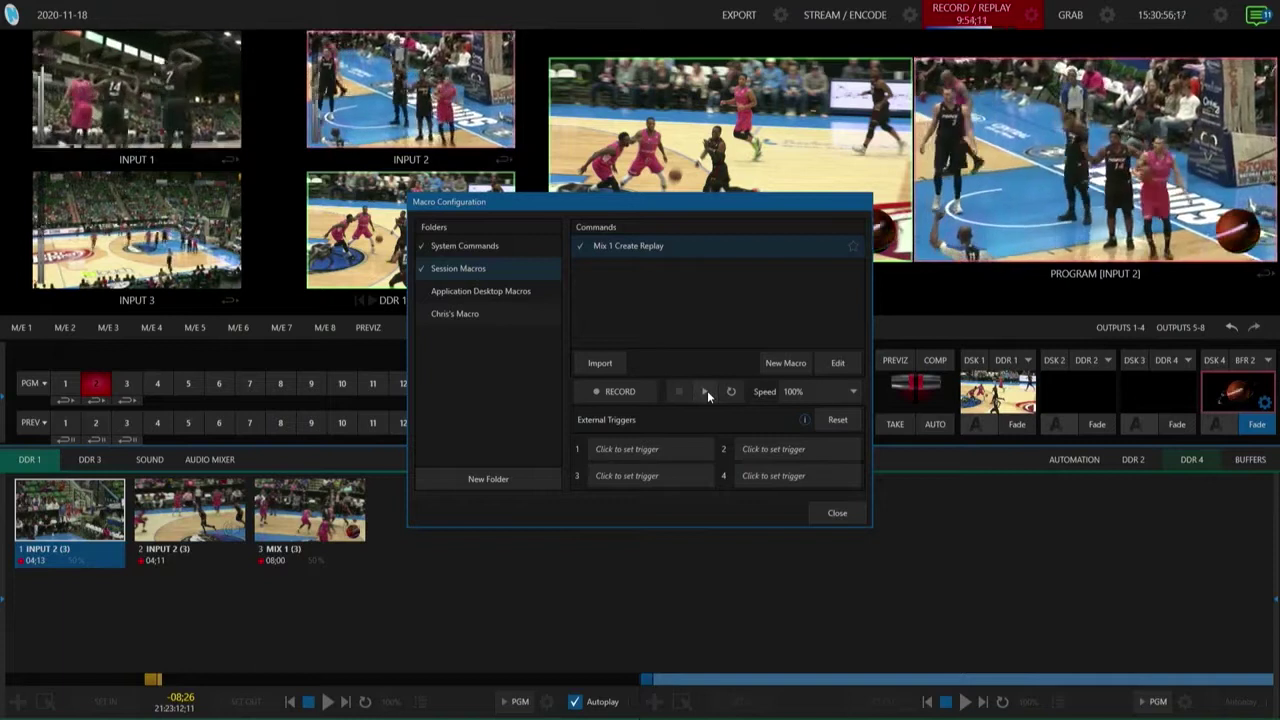
{"action": "left_click", "coordinate": [706, 393]}
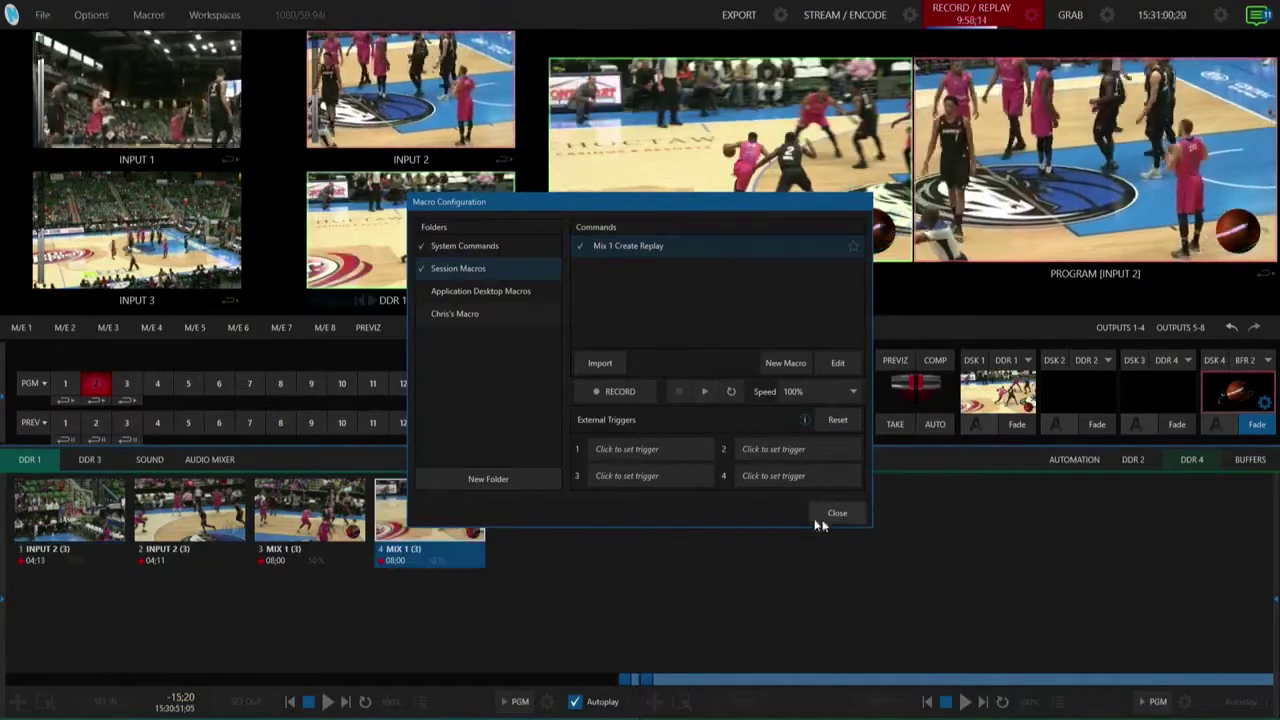
{"action": "left_click", "coordinate": [823, 512]}
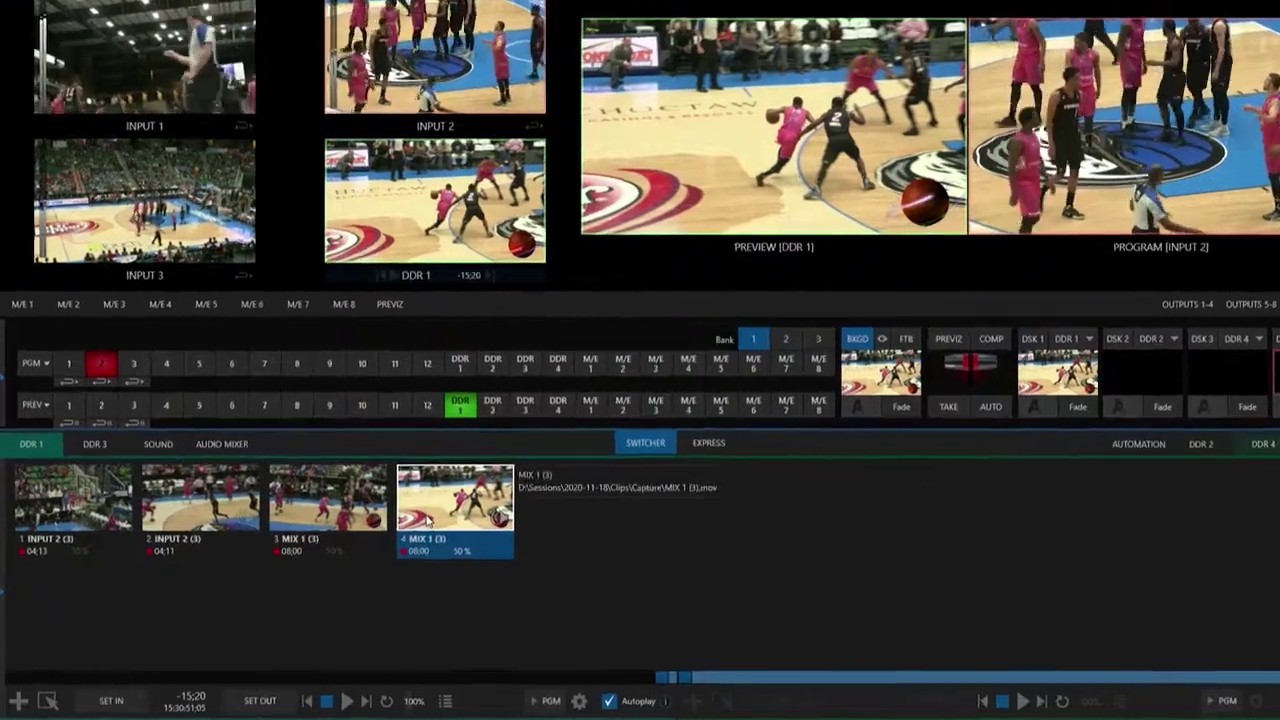
Select the fourth clip, MIX 1 (3), in DDR 1 and scrub through its footage.
{"action": "left_click", "coordinate": [405, 530]}
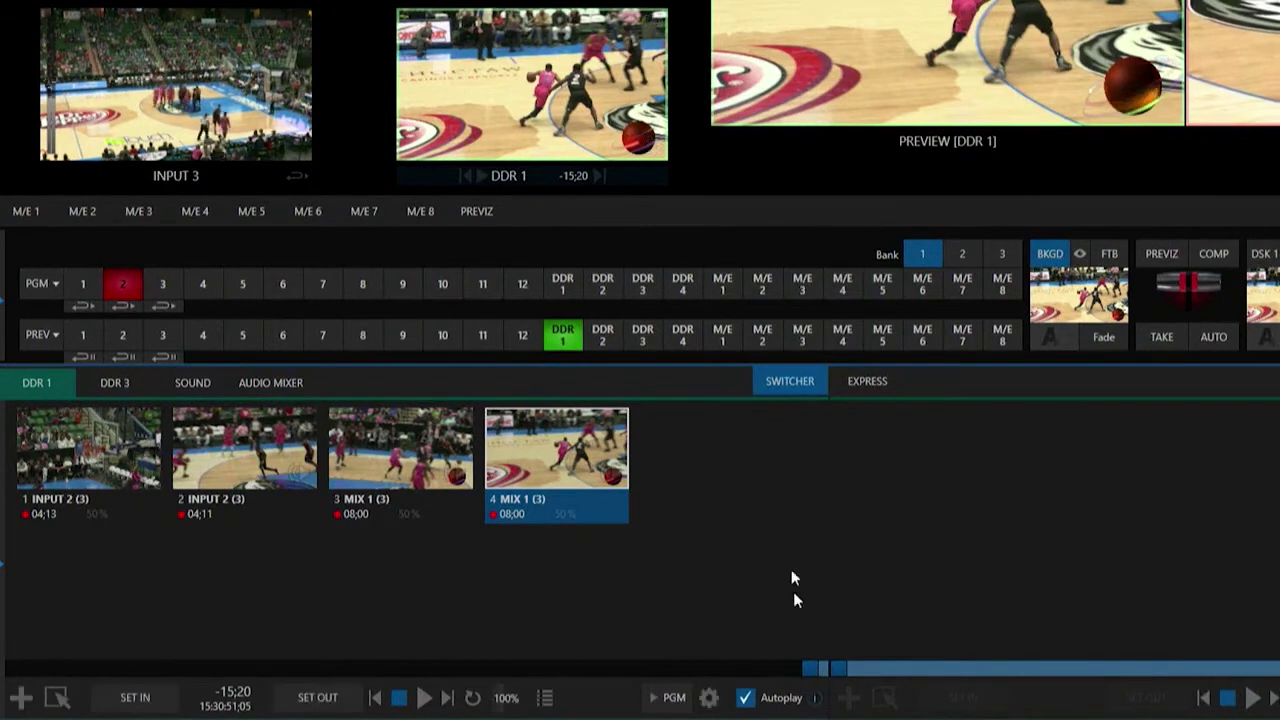
{"action": "left_click", "coordinate": [815, 669]}
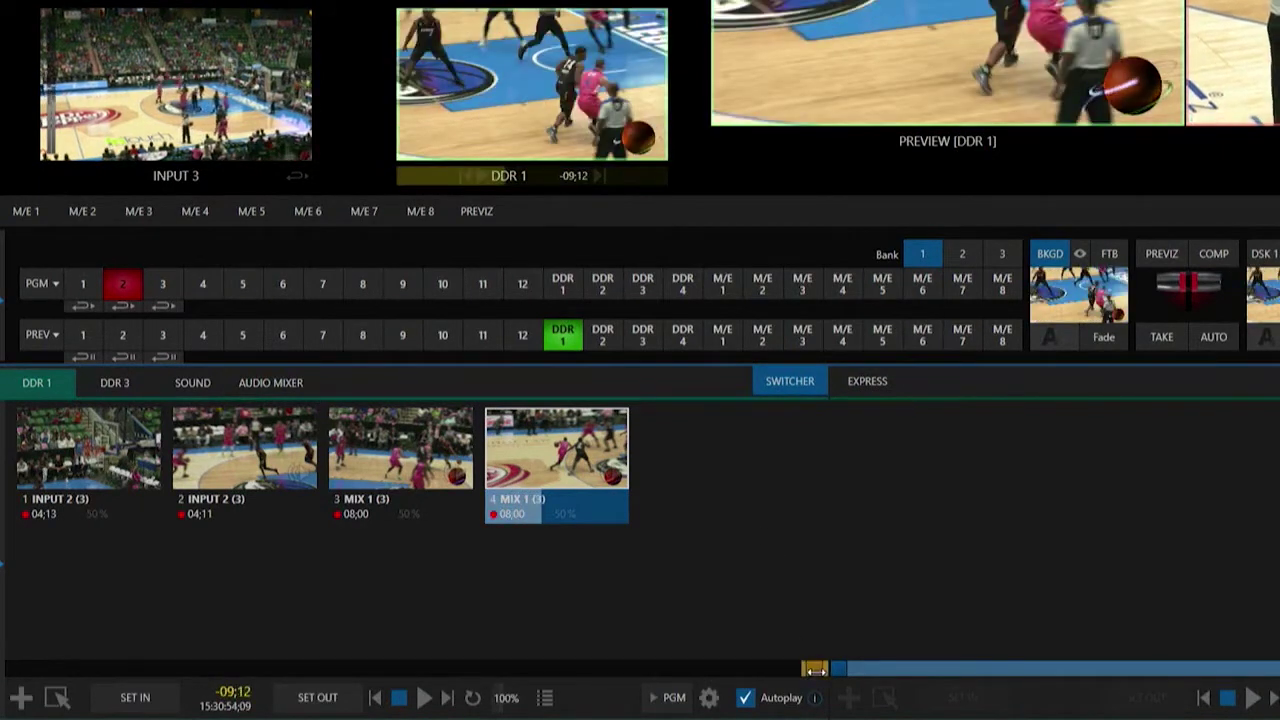
{"action": "left_click", "coordinate": [815, 669]}
{"action": "left_click", "coordinate": [815, 669]}
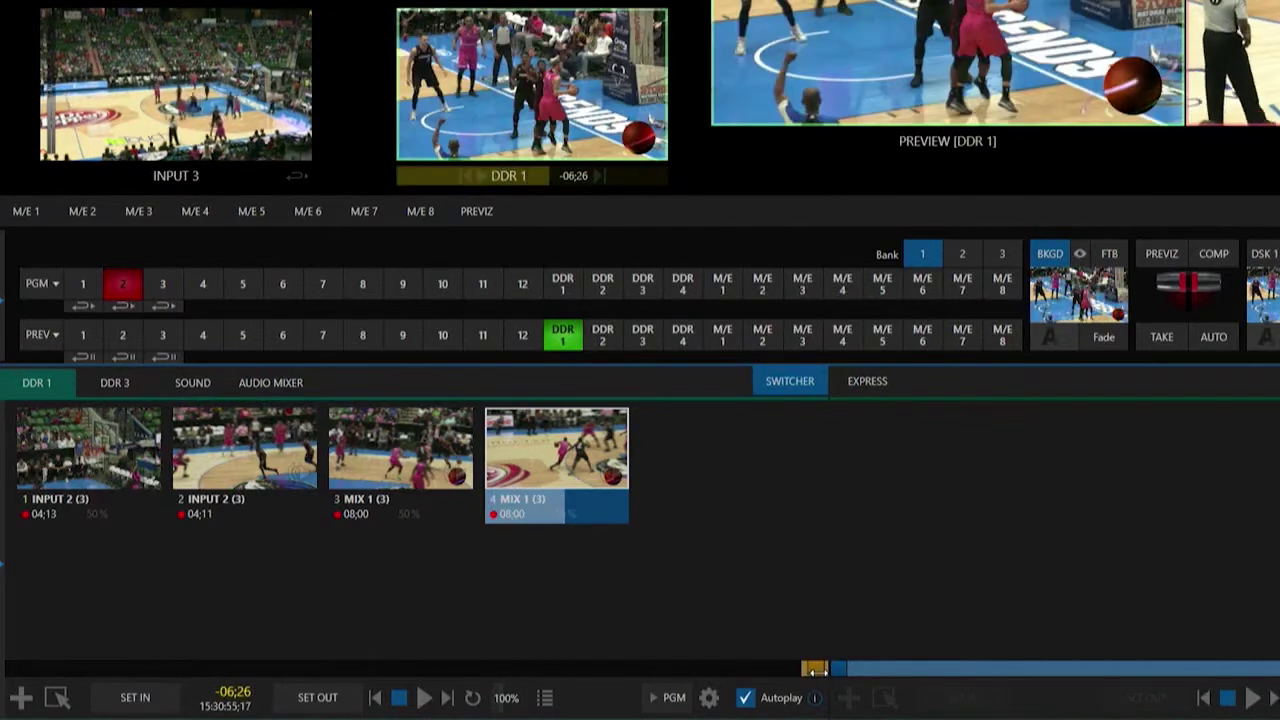
{"action": "left_click", "coordinate": [815, 669]}
{"action": "left_click", "coordinate": [815, 669]}
{"action": "left_click", "coordinate": [815, 669]}
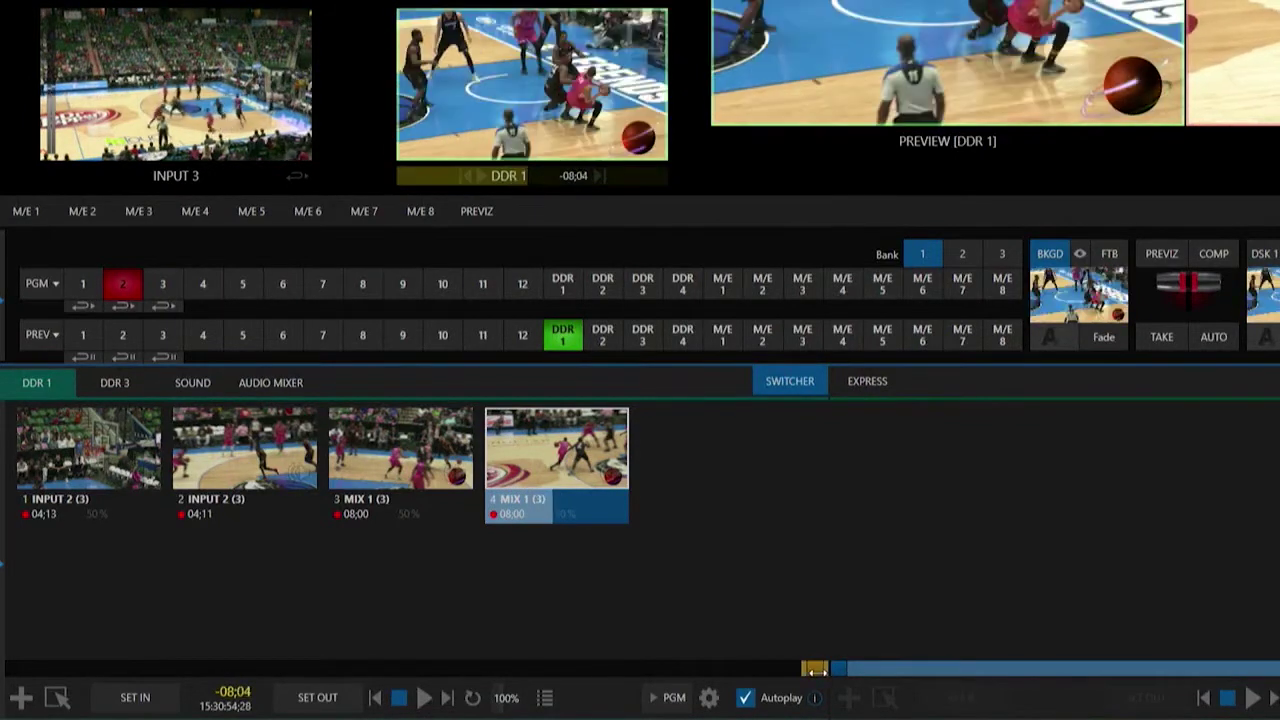